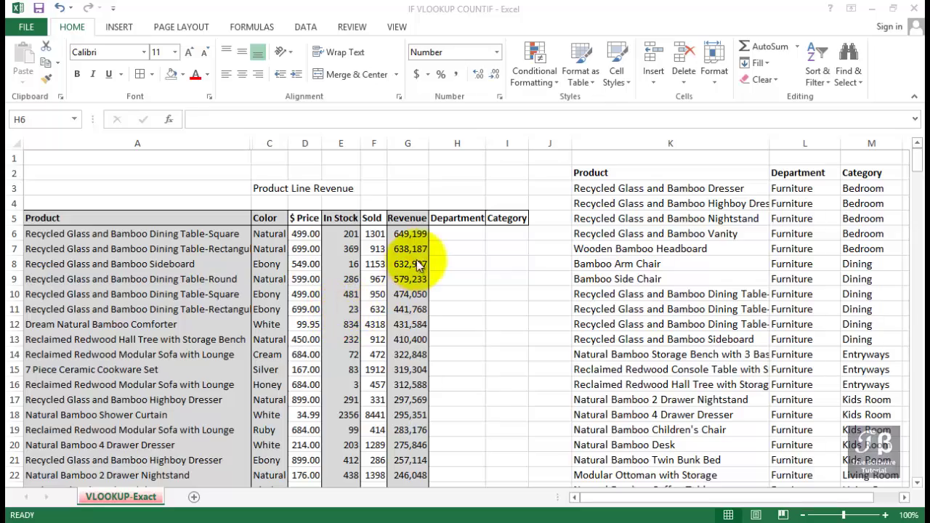
# Step: Point out the first product and the lookup table's Product, Department and Category columns
pyautogui.click(184, 229)
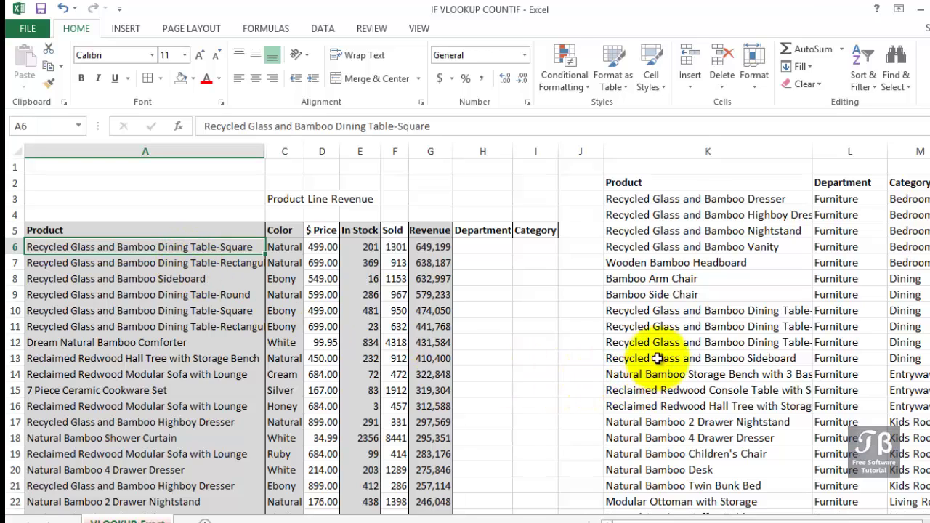
pyautogui.click(687, 151)
pyautogui.click(825, 150)
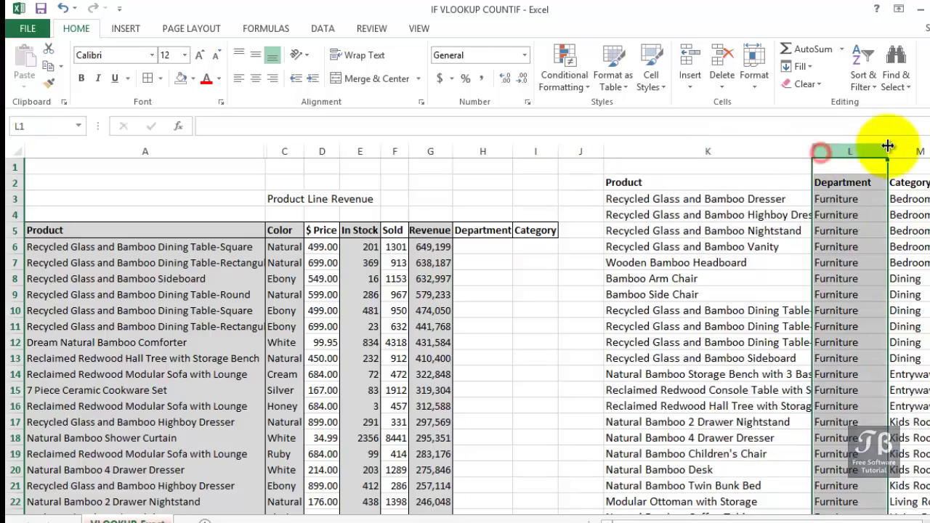
pyautogui.click(901, 150)
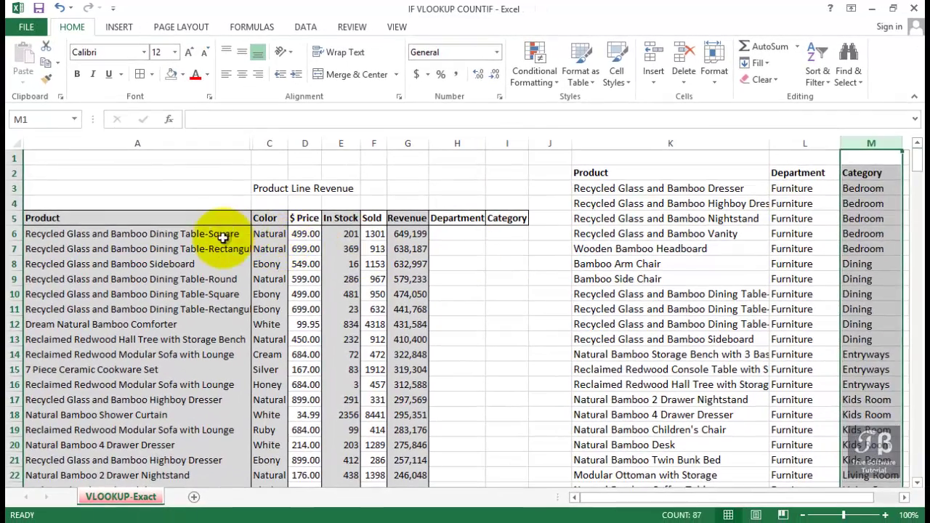
pyautogui.click(232, 243)
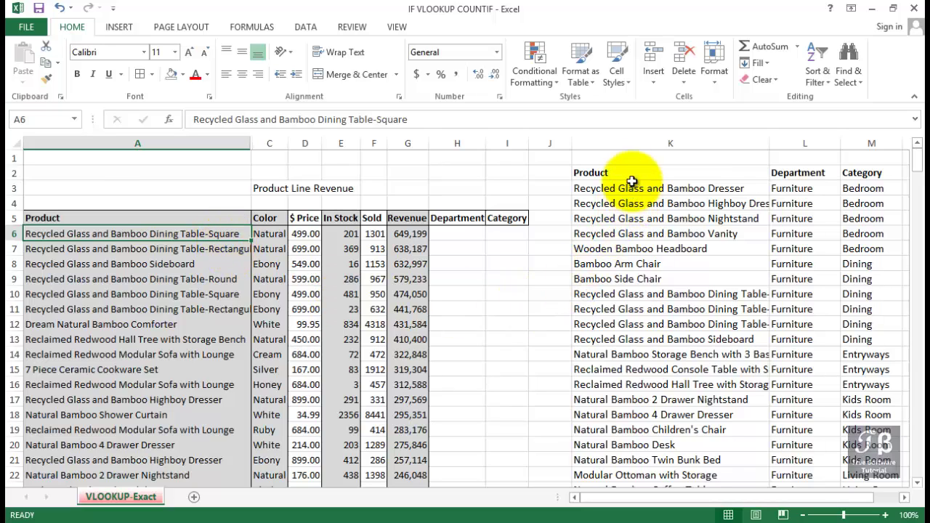
pyautogui.click(637, 142)
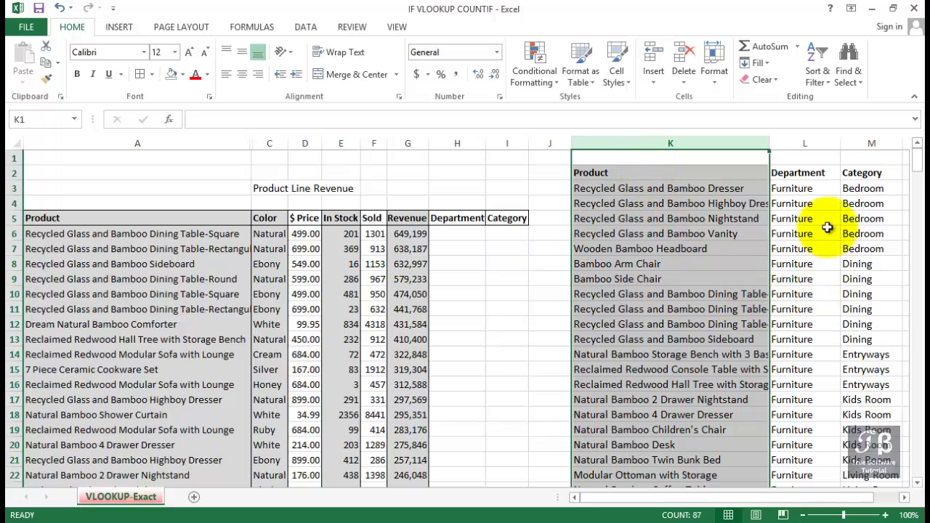
pyautogui.click(808, 143)
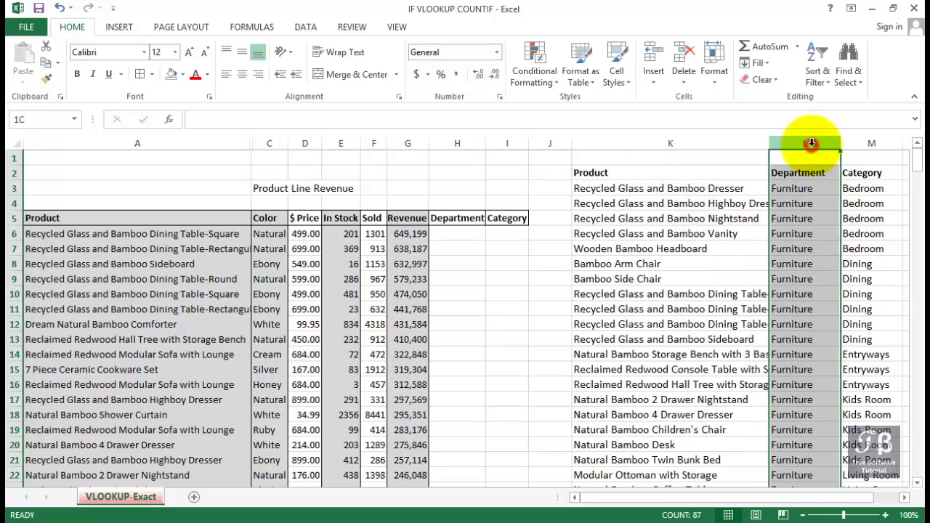
pyautogui.click(856, 141)
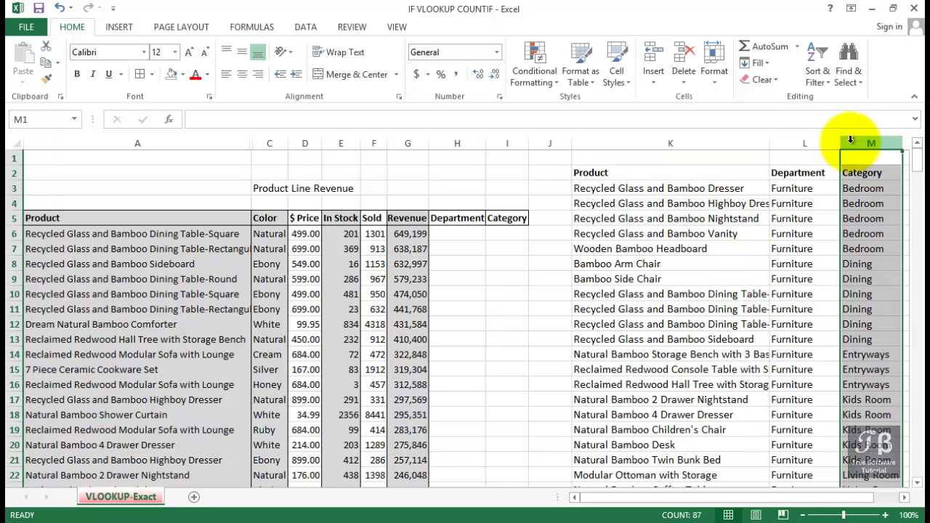
pyautogui.click(467, 232)
pyautogui.click(199, 232)
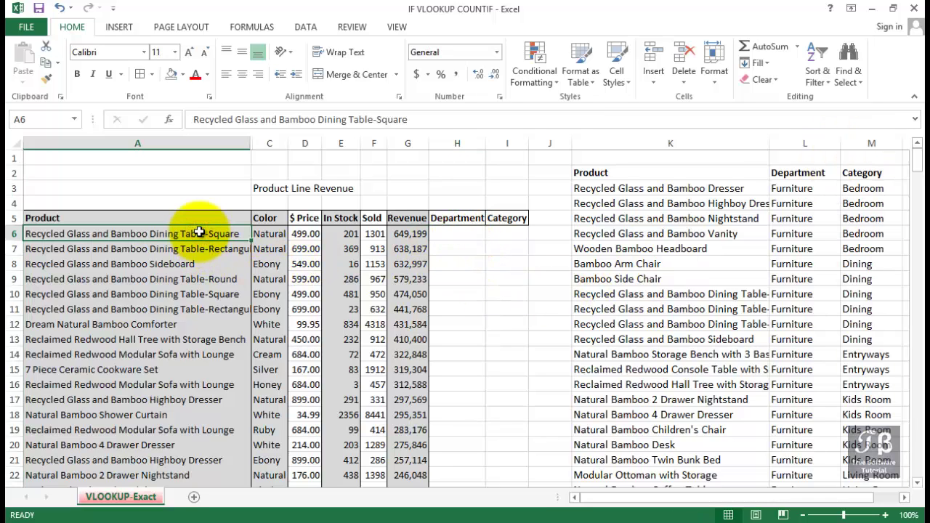
pyautogui.click(448, 233)
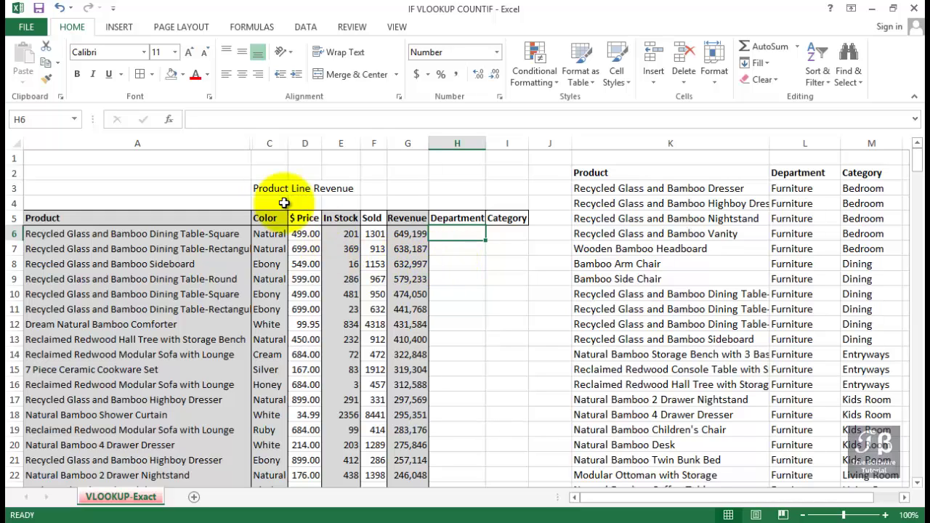
# Step: Hide the Color through Revenue columns (C:G)
pyautogui.click(265, 145)
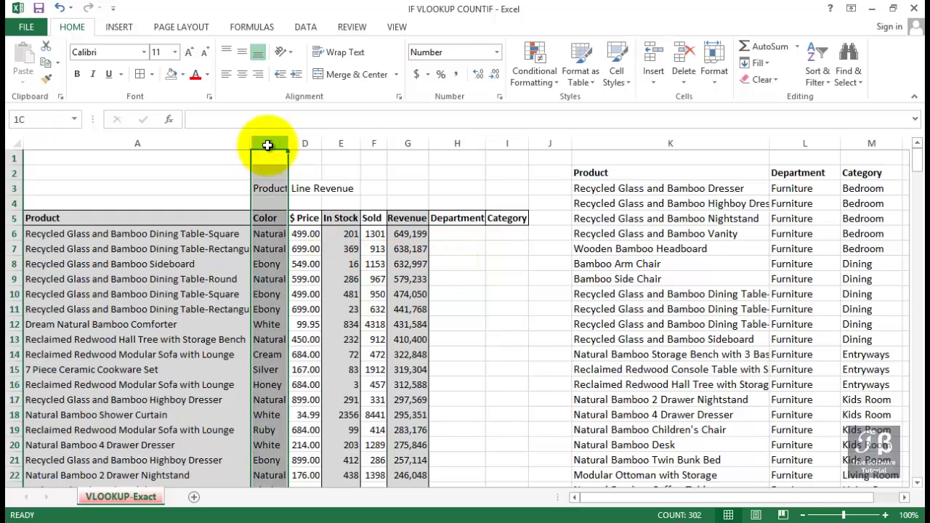
pyautogui.moveTo(265, 145); pyautogui.dragTo(407, 142)
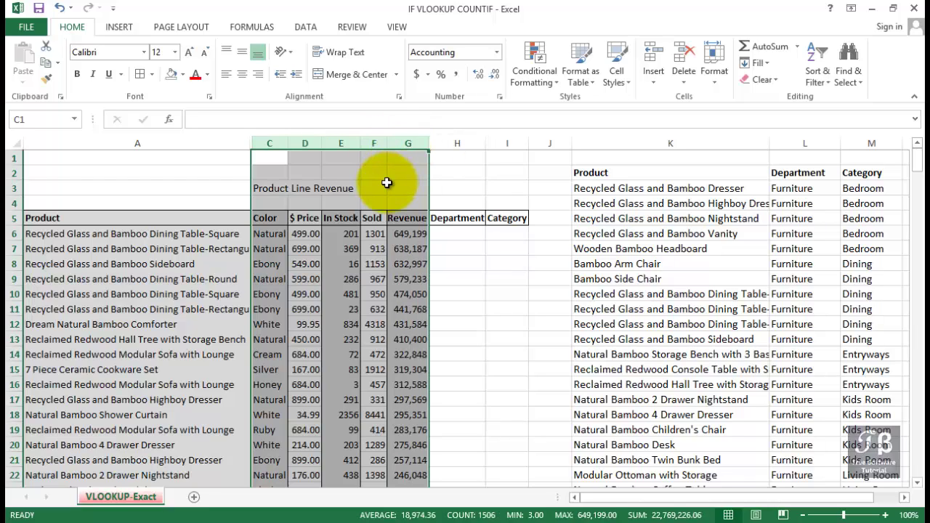
pyautogui.rightClick(388, 185)
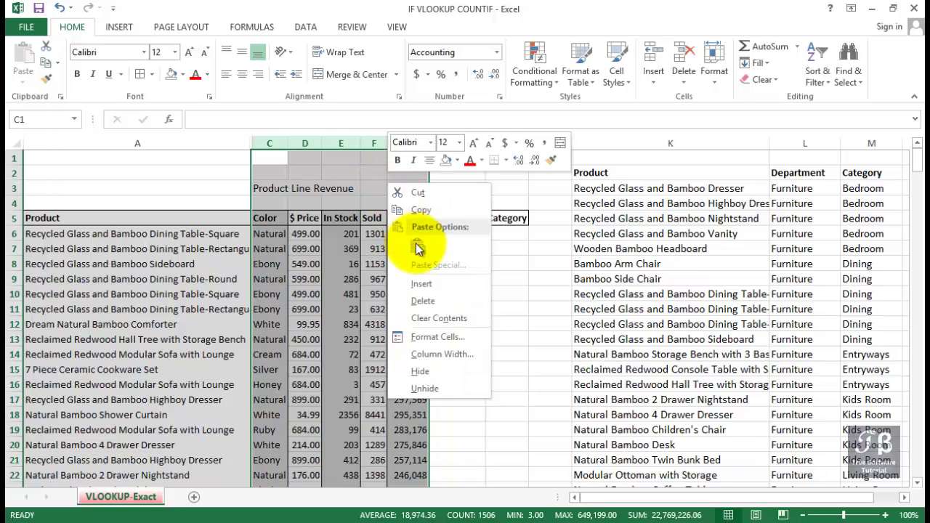
pyautogui.click(430, 371)
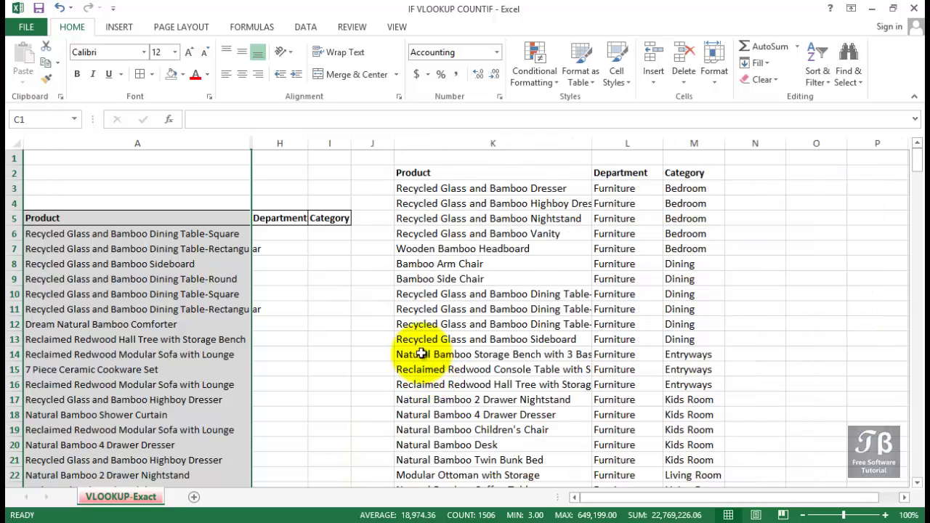
# Step: Widen the Department column H, zoom the sheet to 110% and select H6
pyautogui.moveTo(309, 144); pyautogui.dragTo(396, 144)
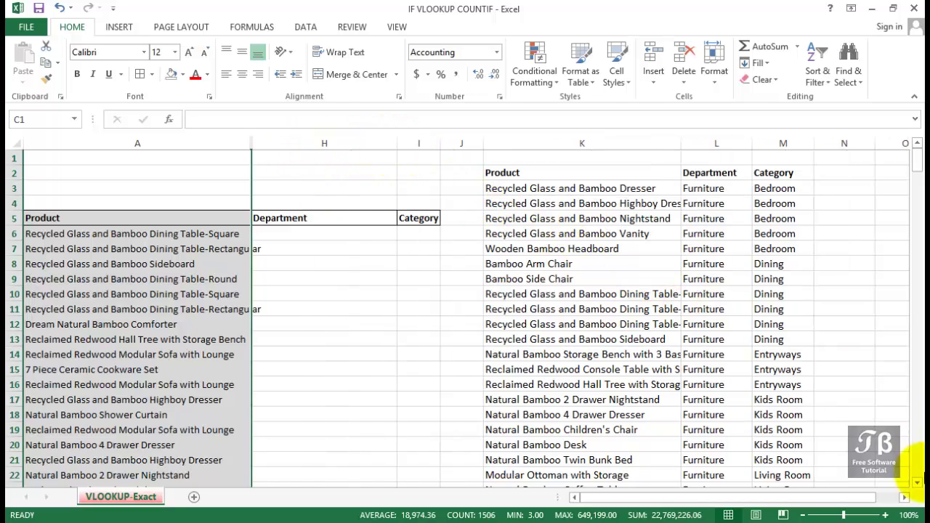
pyautogui.click(885, 515)
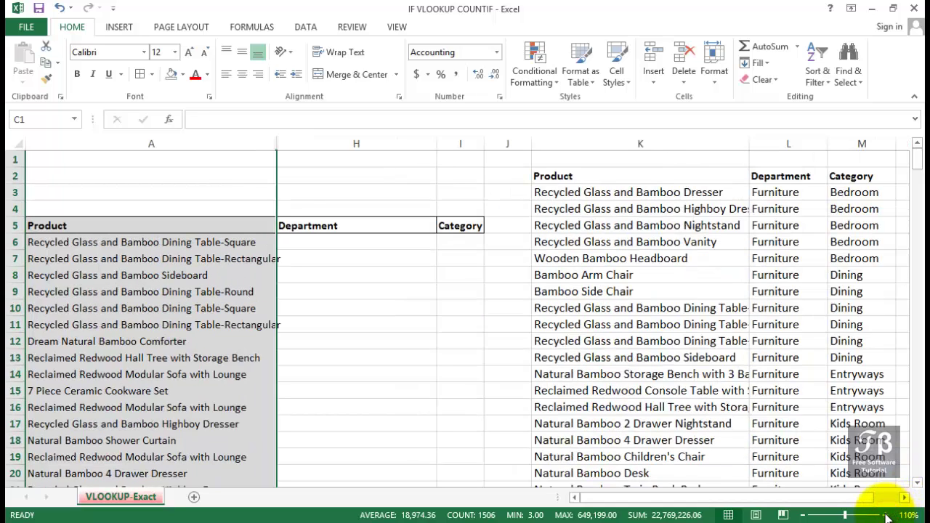
pyautogui.moveTo(851, 498)
pyautogui.mouseDown()
pyautogui.moveTo(872, 500)
pyautogui.moveTo(854, 502)
pyautogui.mouseUp()
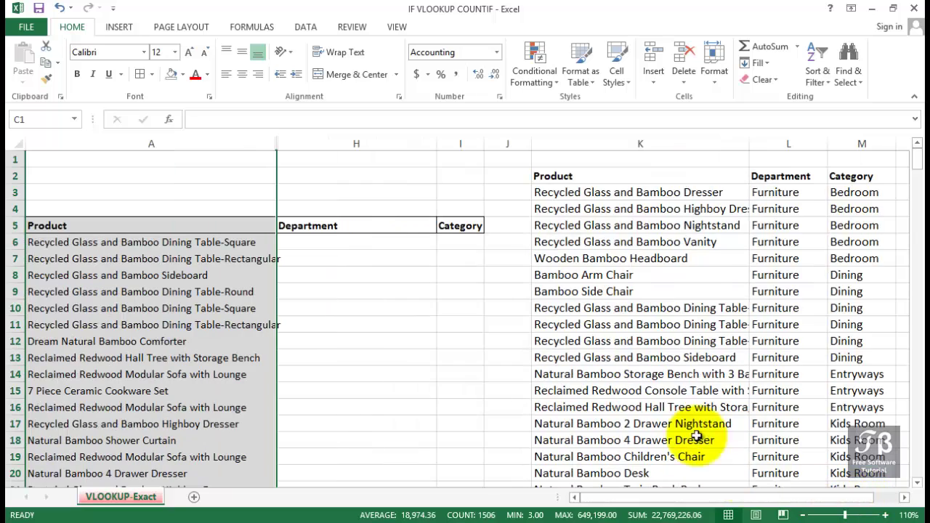
pyautogui.click(313, 249)
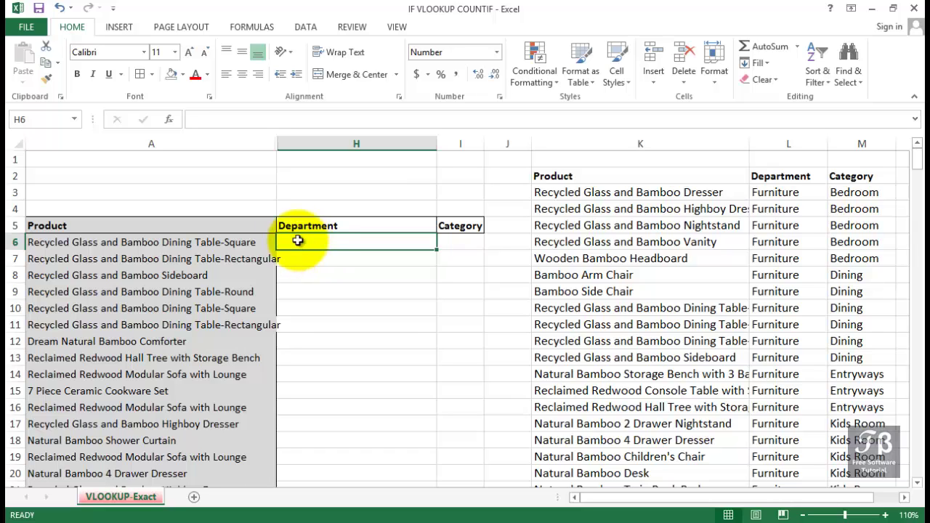
# Step: Start a function in H6 and choose the Lookup & Reference category in Insert Function
pyautogui.click(170, 120)
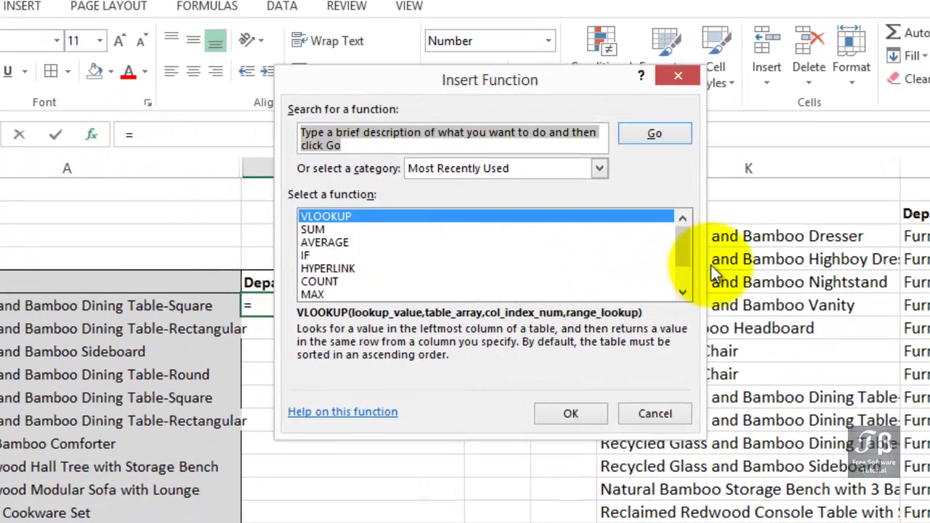
pyautogui.click(686, 249)
pyautogui.moveTo(685, 249); pyautogui.dragTo(686, 255)
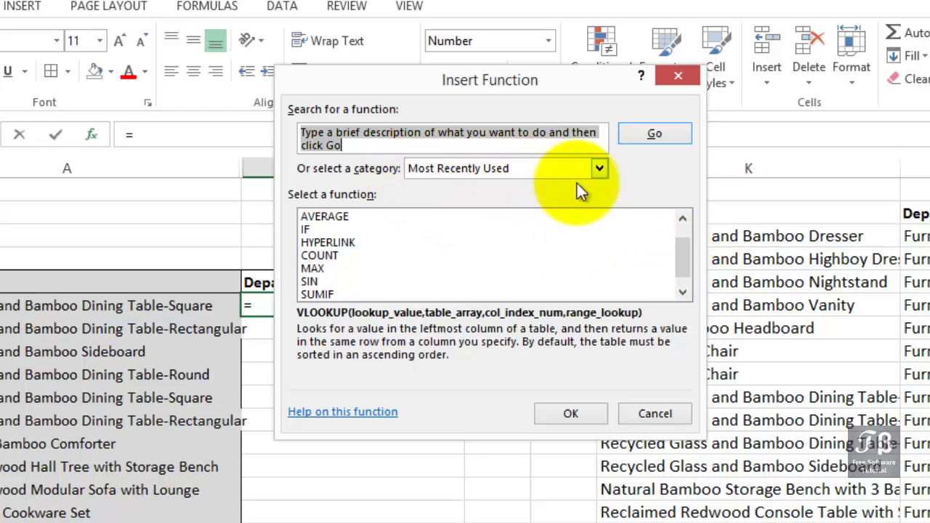
pyautogui.click(598, 169)
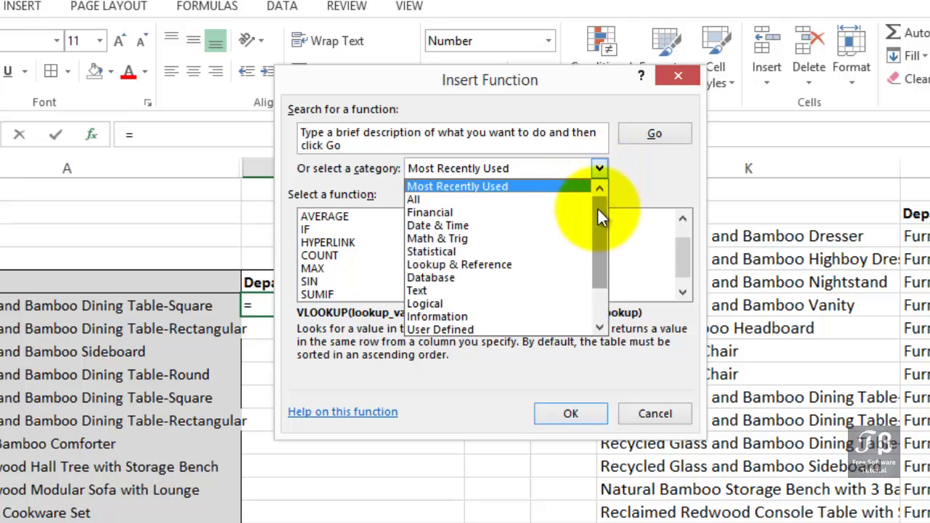
pyautogui.moveTo(596, 212); pyautogui.dragTo(599, 250)
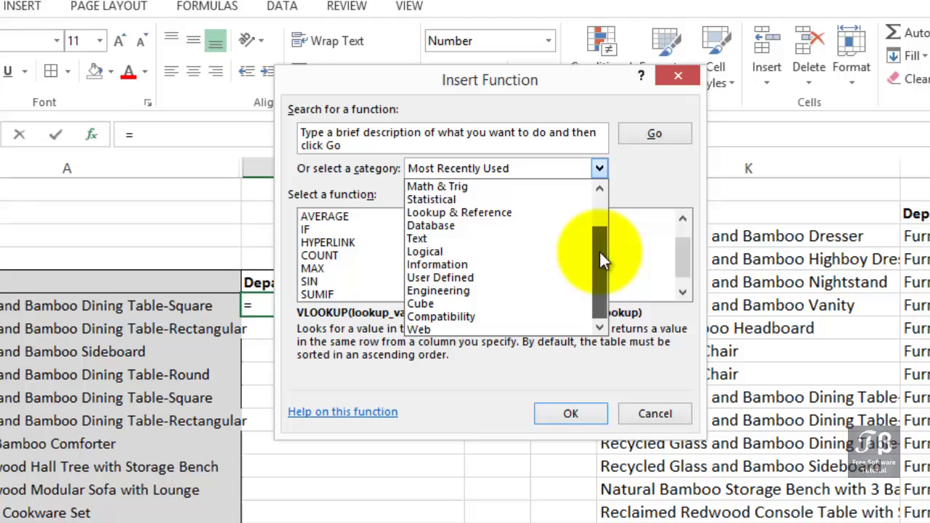
pyautogui.click(524, 216)
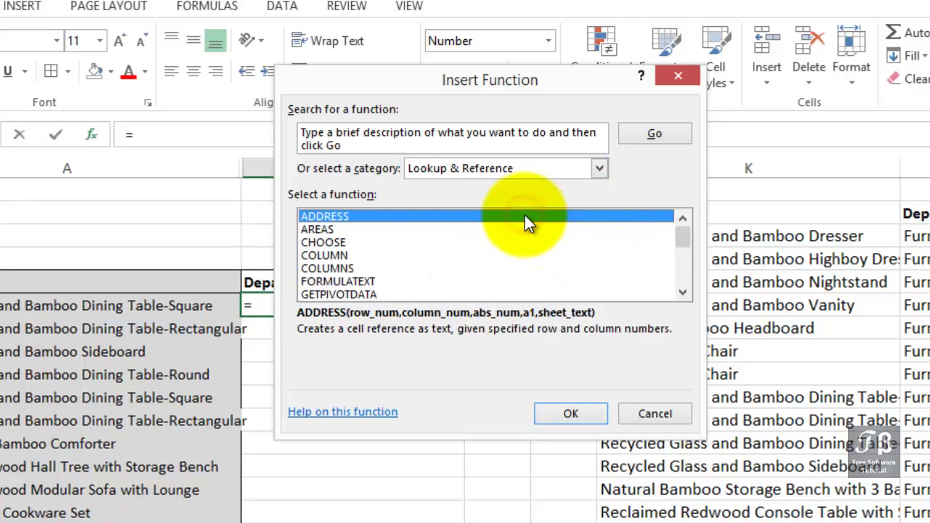
# Step: Scroll down the lookup functions list and select VLOOKUP
pyautogui.click(685, 297)
pyautogui.click(683, 294)
pyautogui.click(683, 294)
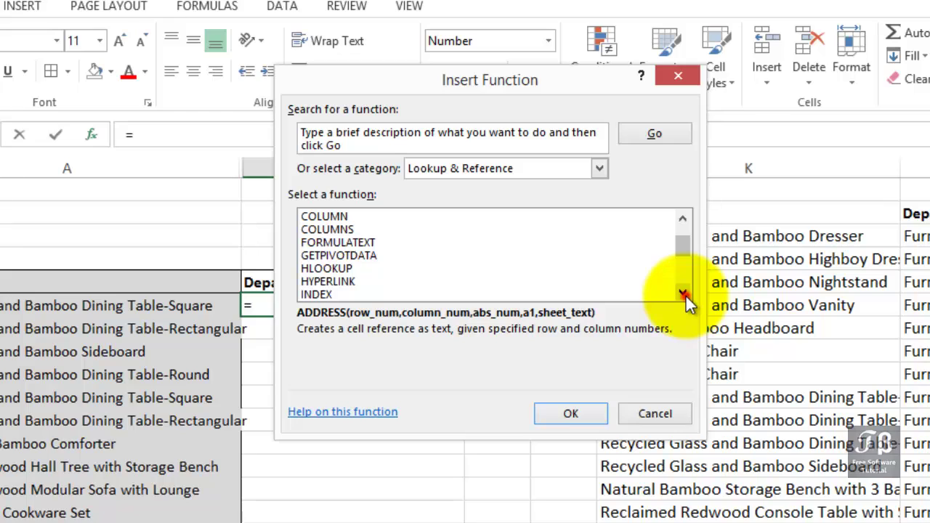
pyautogui.click(686, 297)
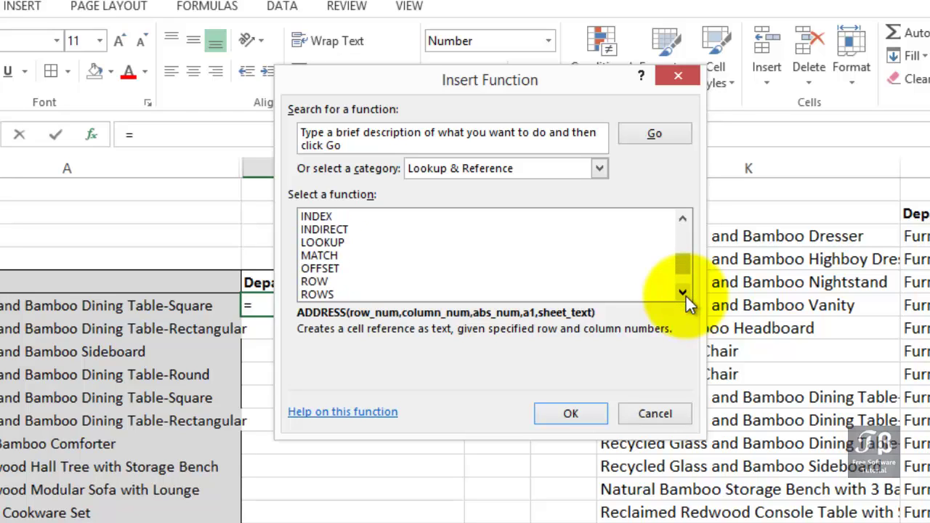
pyautogui.click(686, 297)
pyautogui.click(686, 296)
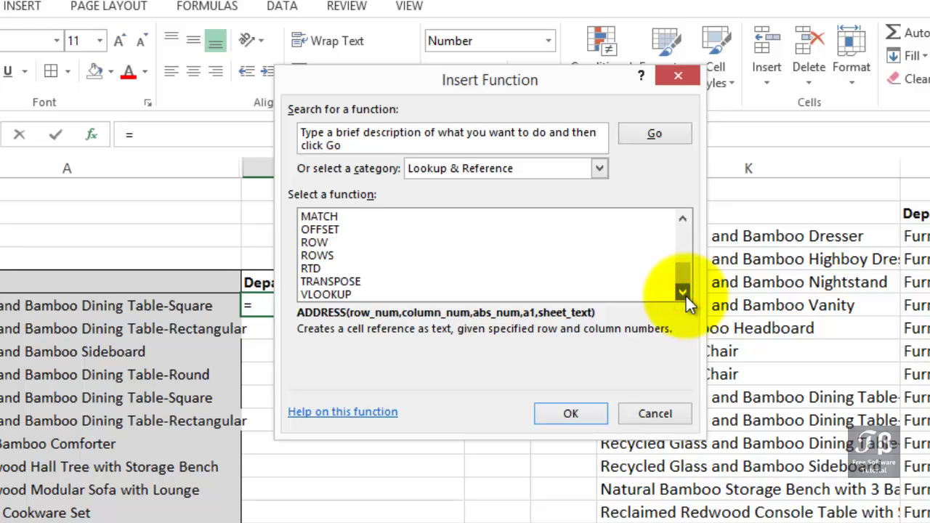
pyautogui.click(341, 294)
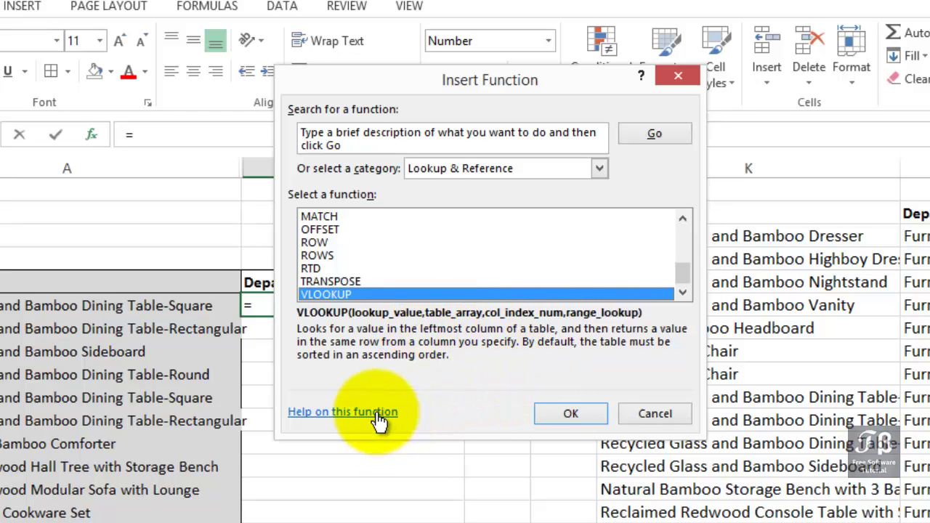
# Step: Open VLOOKUP's Function Arguments and move the dialog off the data
pyautogui.click(555, 412)
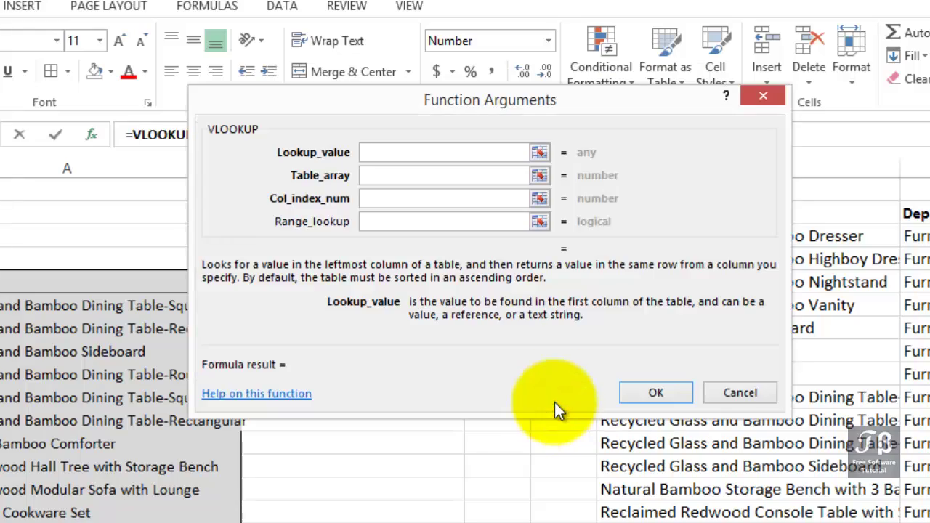
pyautogui.moveTo(425, 107); pyautogui.dragTo(269, 312)
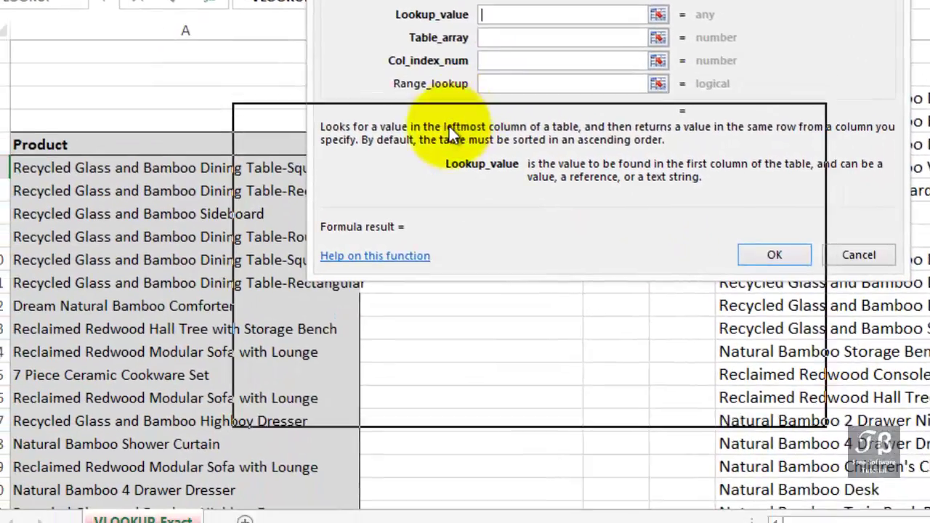
pyautogui.moveTo(404, 149); pyautogui.dragTo(500, 139)
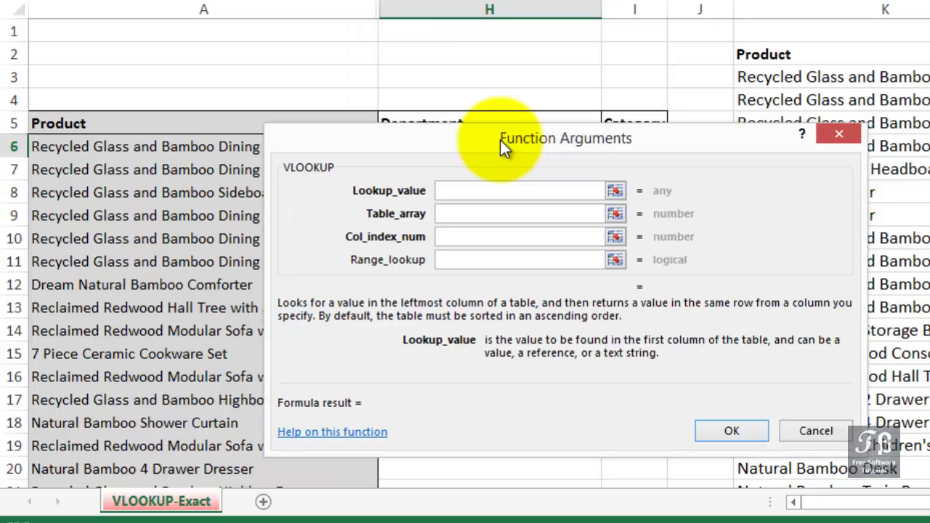
pyautogui.moveTo(500, 139); pyautogui.dragTo(636, 147)
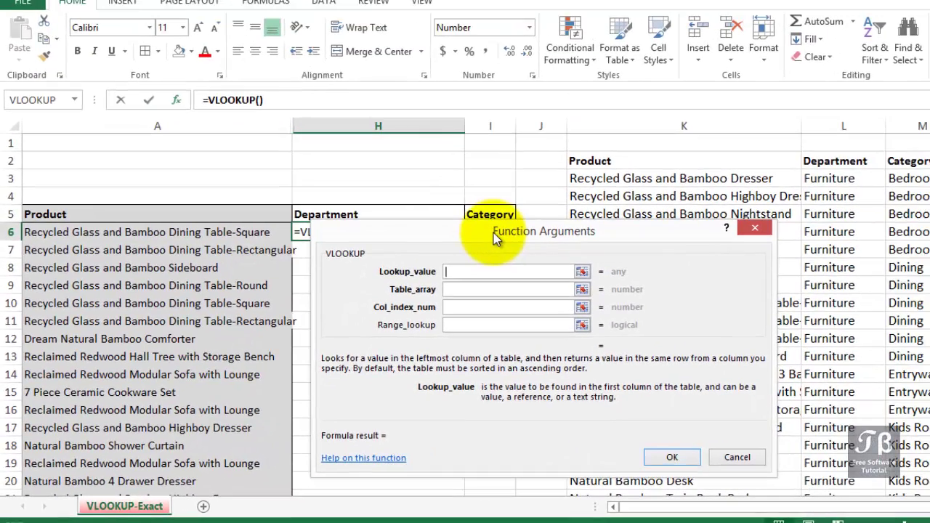
pyautogui.moveTo(493, 232); pyautogui.dragTo(587, 232)
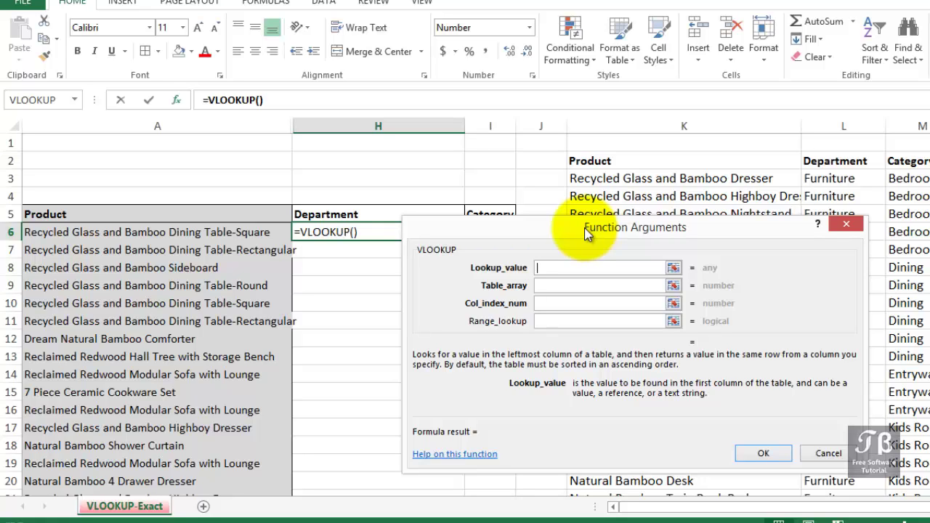
# Step: Enter a6 as the Lookup_value and move on to Table_array
pyautogui.click(584, 265)
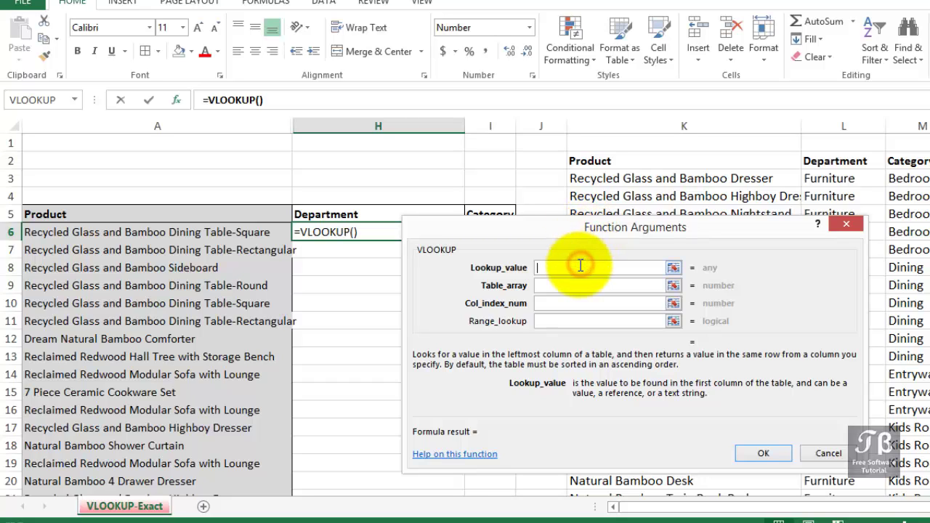
pyautogui.write('a6')
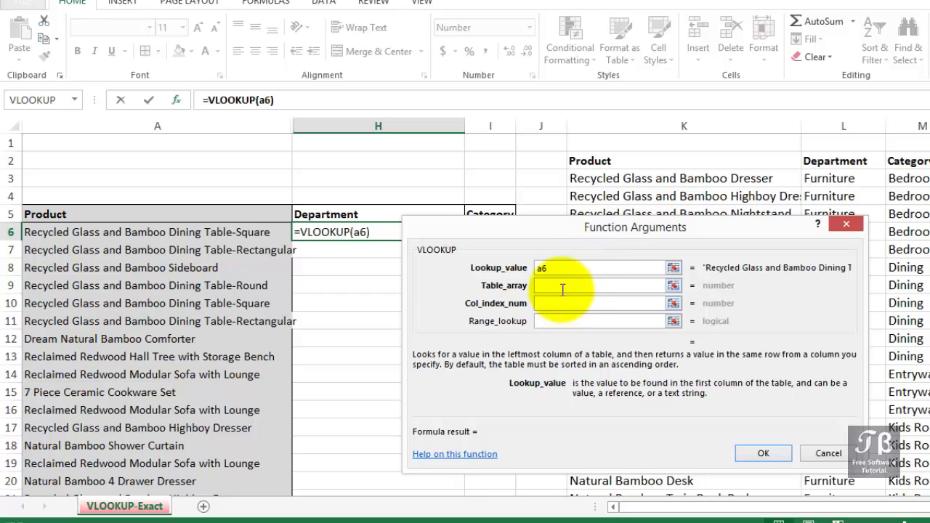
pyautogui.click(562, 290)
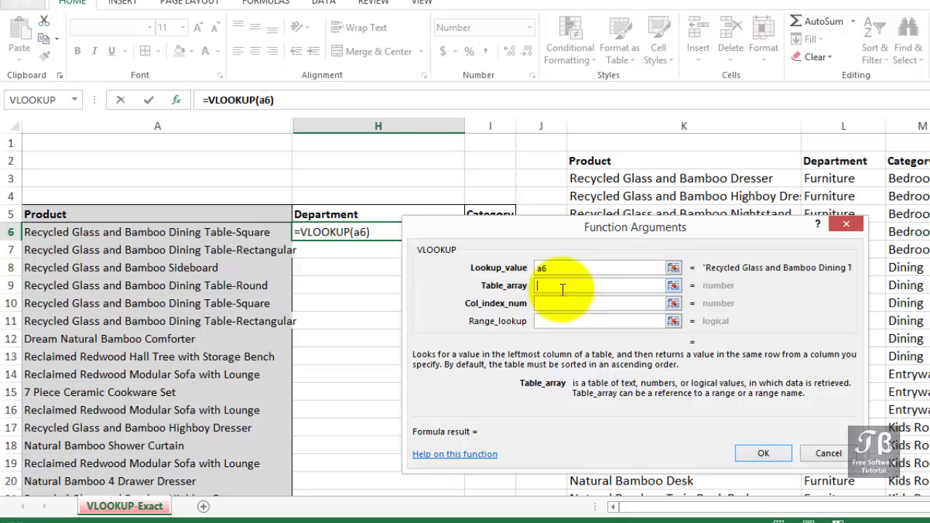
# Step: Set Table_array to K:M, Col_index_num to 2 and Range_lookup to False, then review the range
pyautogui.moveTo(639, 125); pyautogui.dragTo(919, 126)
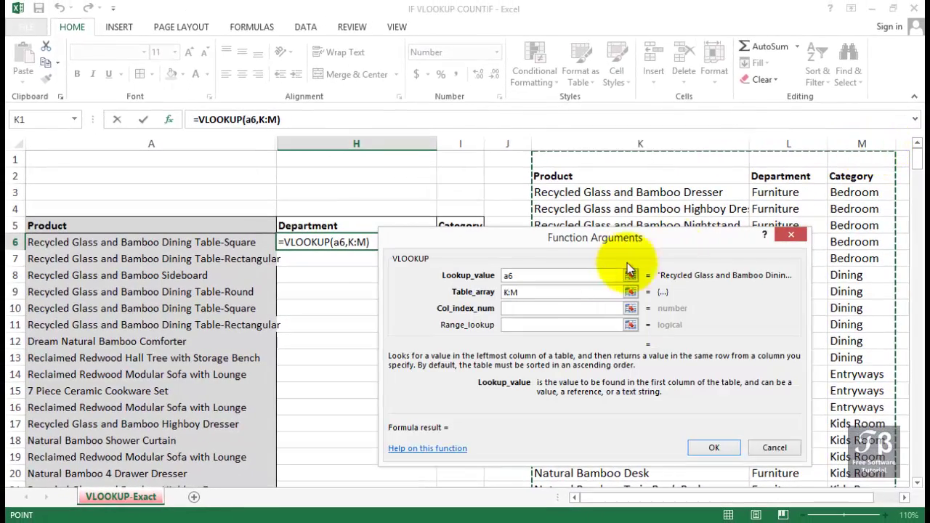
pyautogui.click(532, 308)
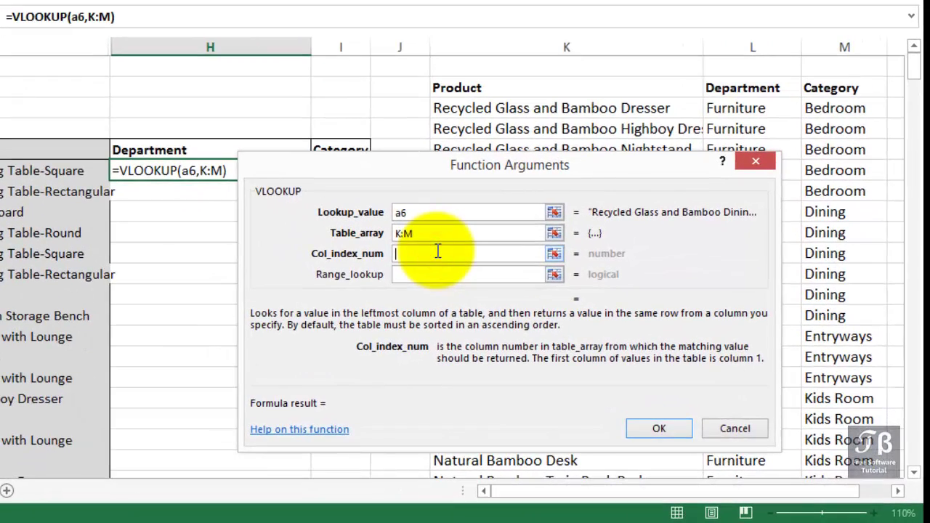
pyautogui.write('2')
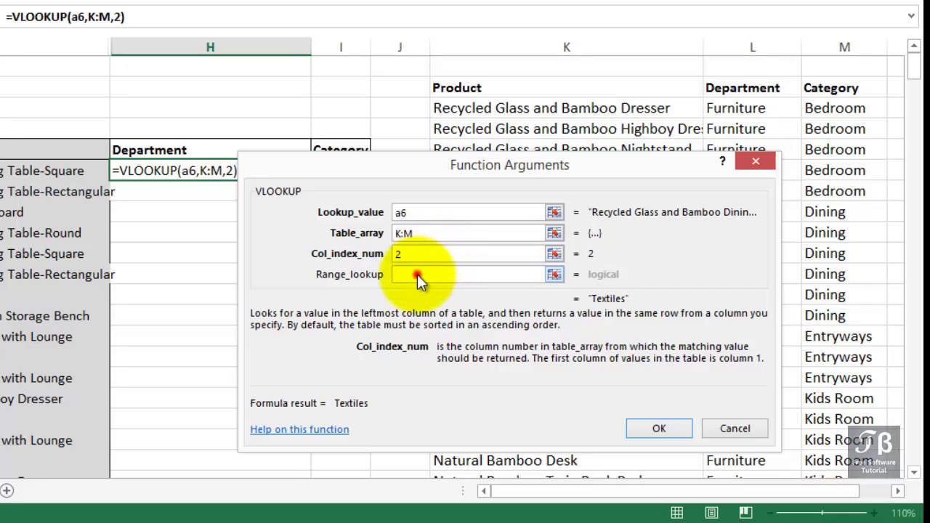
pyautogui.click(419, 274)
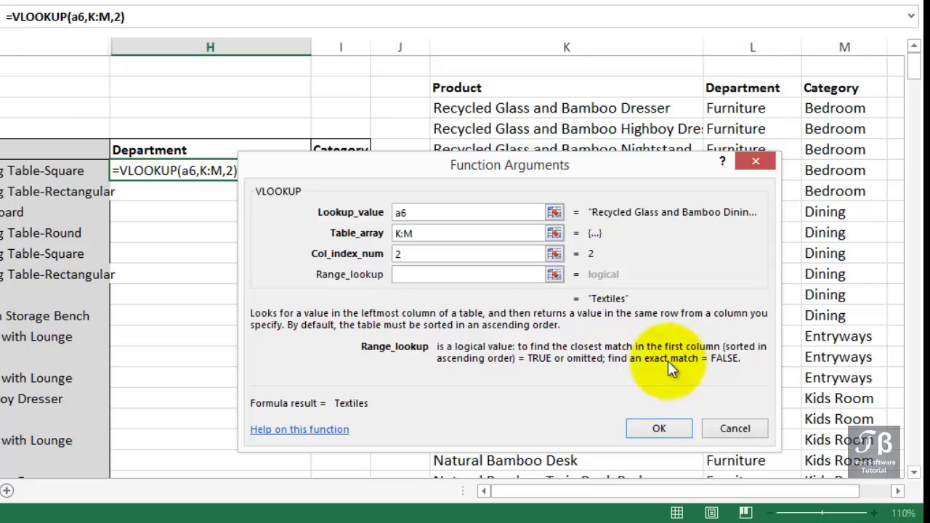
pyautogui.click(499, 277)
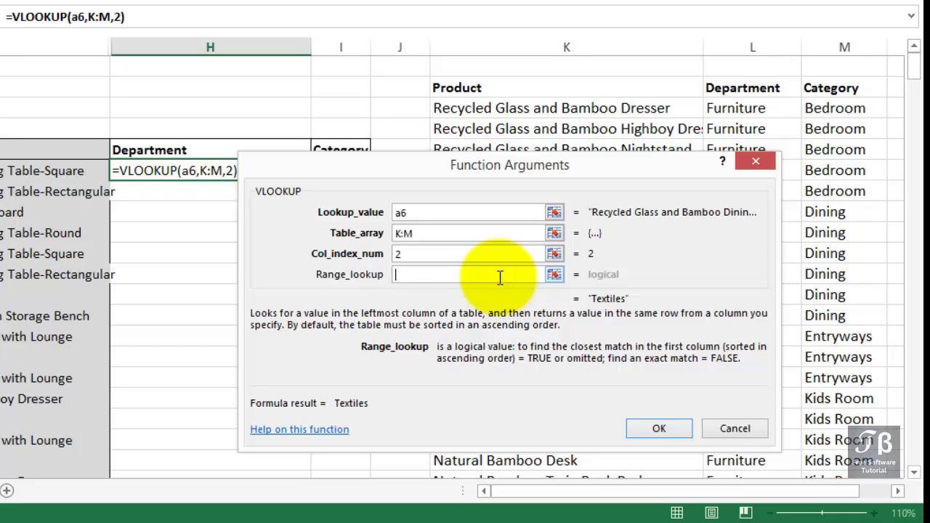
pyautogui.write('False')
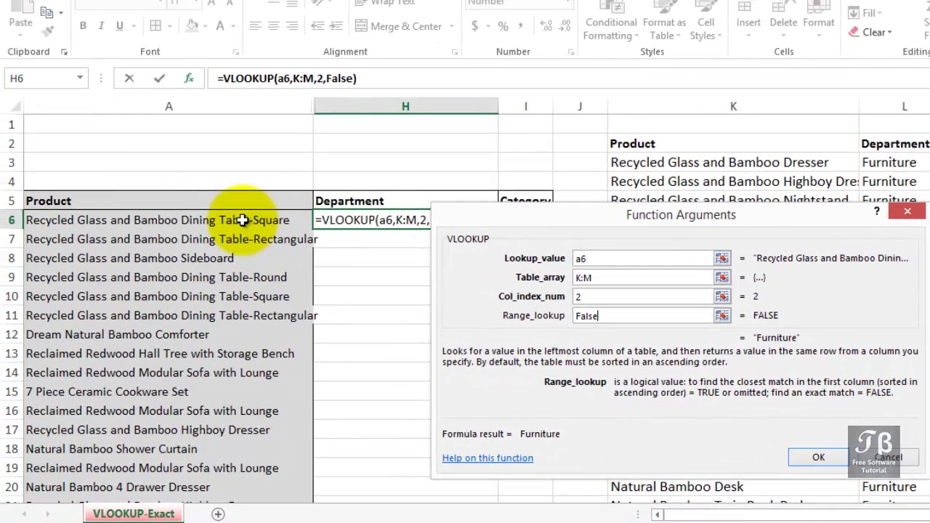
pyautogui.click(605, 280)
pyautogui.moveTo(605, 280); pyautogui.dragTo(530, 280)
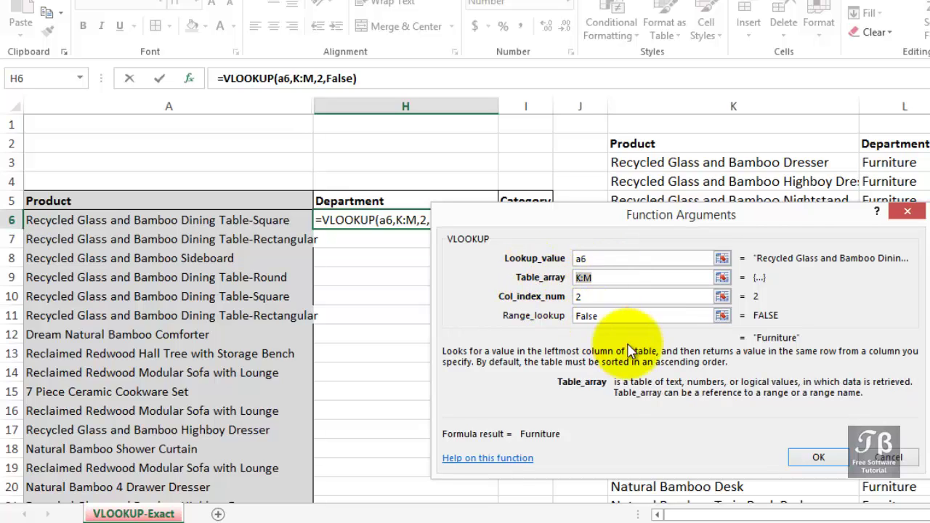
# Step: Confirm the H6 formula (Furniture), fill it down to H16, and spot-check H12, H15, H6 and H8
pyautogui.click(815, 464)
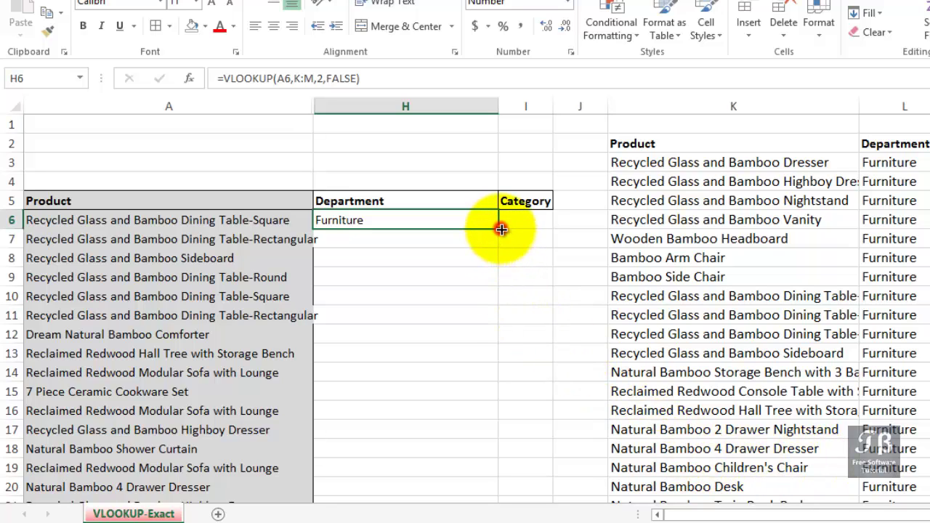
pyautogui.moveTo(499, 228); pyautogui.dragTo(492, 419)
pyautogui.click(338, 341)
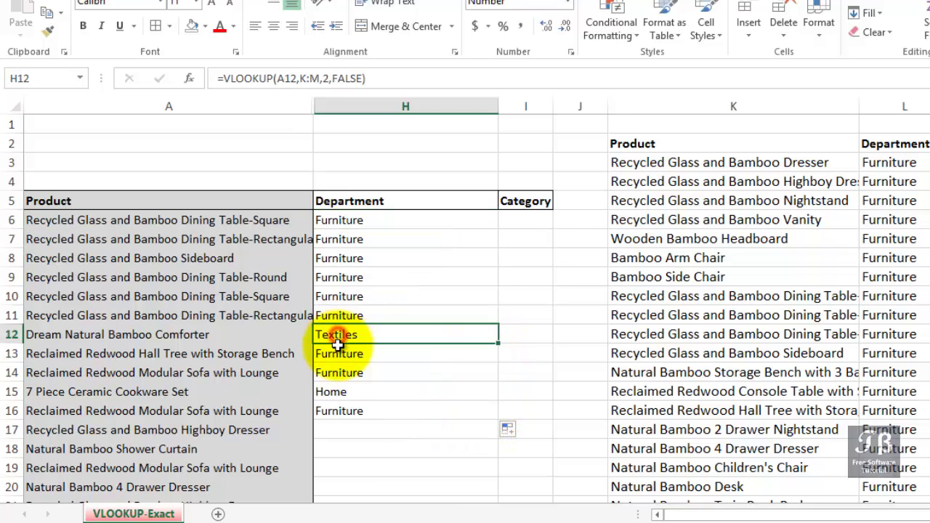
pyautogui.click(337, 391)
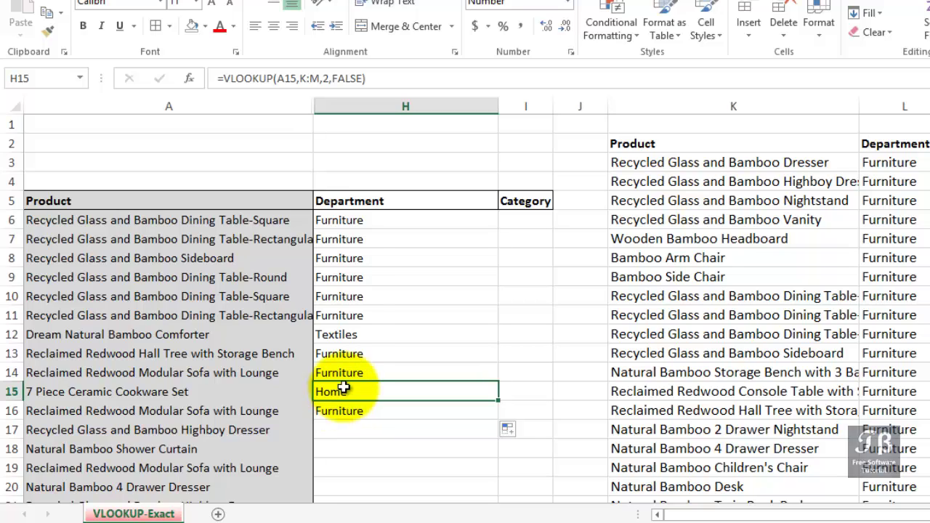
pyautogui.click(347, 222)
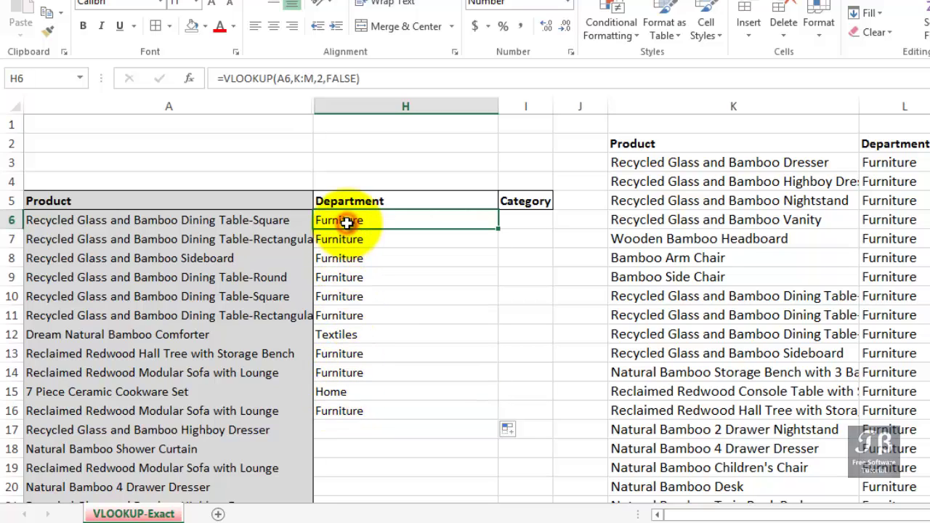
pyautogui.click(345, 258)
pyautogui.doubleClick(347, 256)
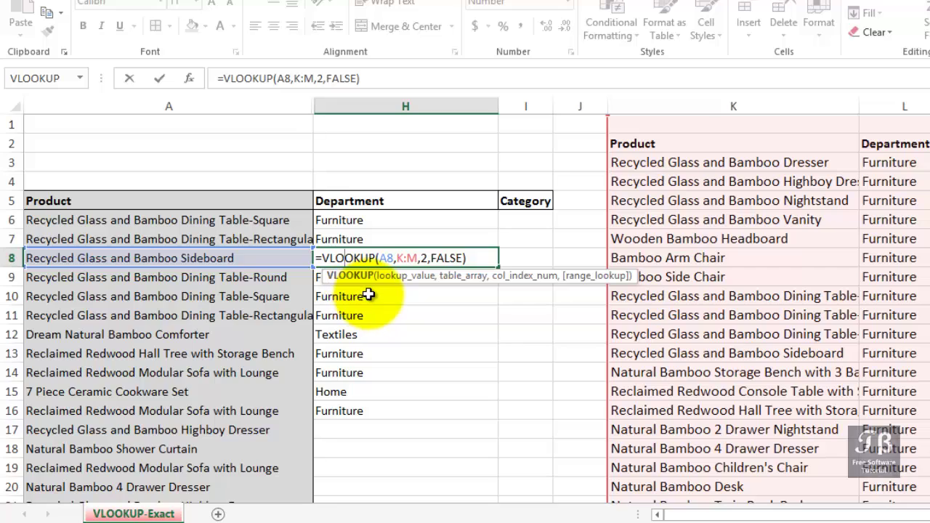
pyautogui.doubleClick(407, 258)
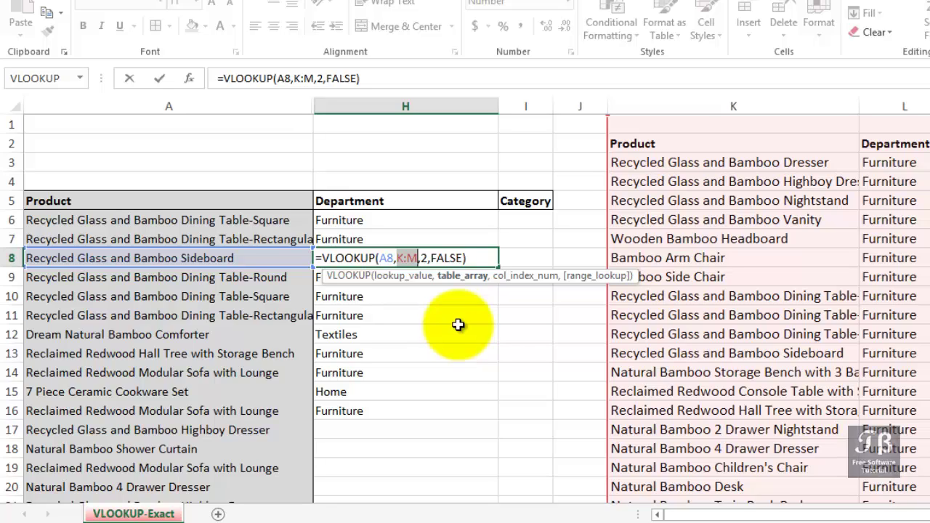
pyautogui.doubleClick(447, 258)
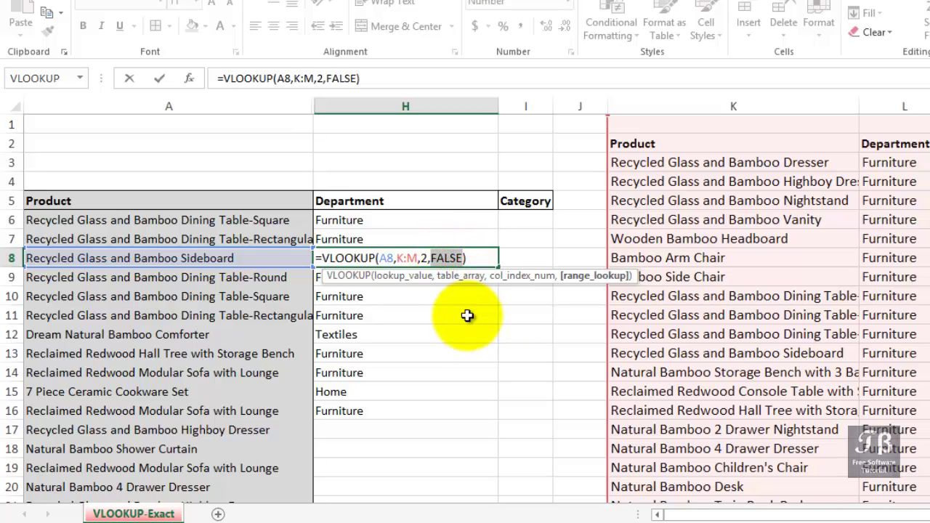
pyautogui.press('Return')
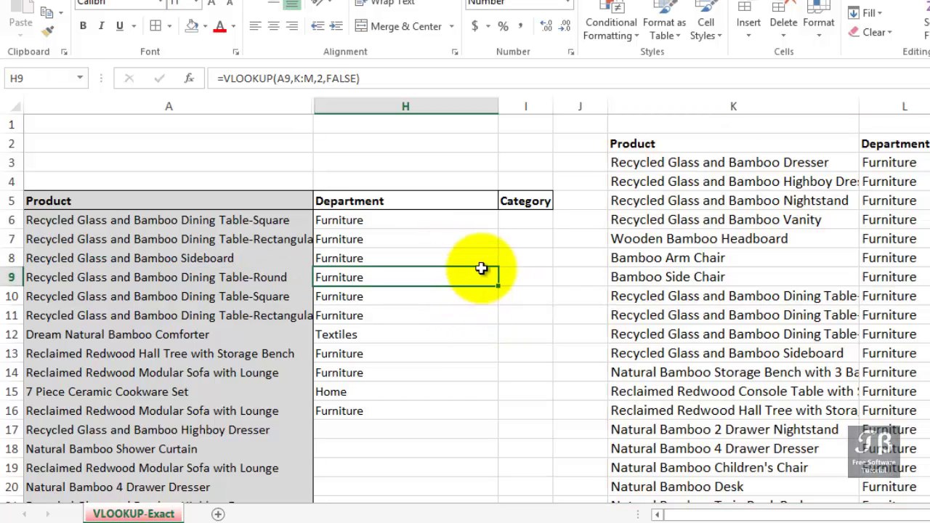
pyautogui.click(513, 220)
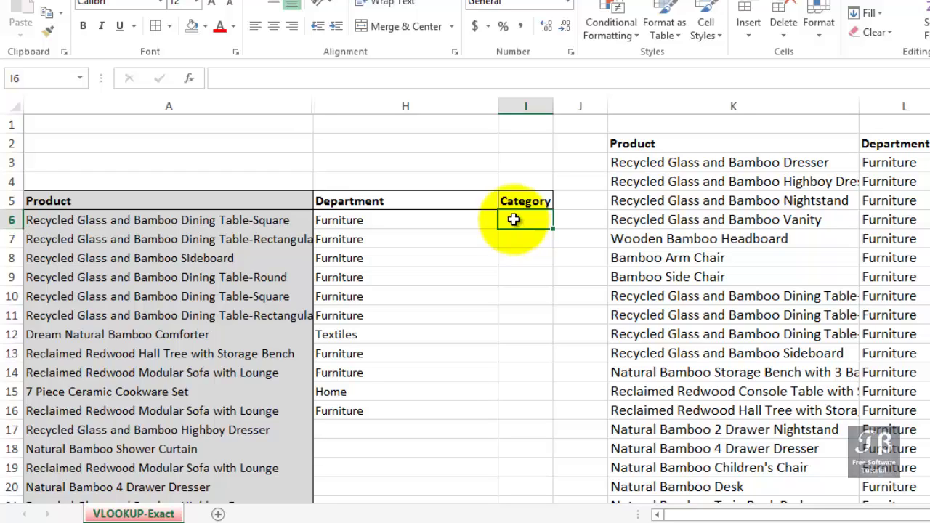
# Step: Narrow column H to fit the department names and select I6
pyautogui.click(469, 210)
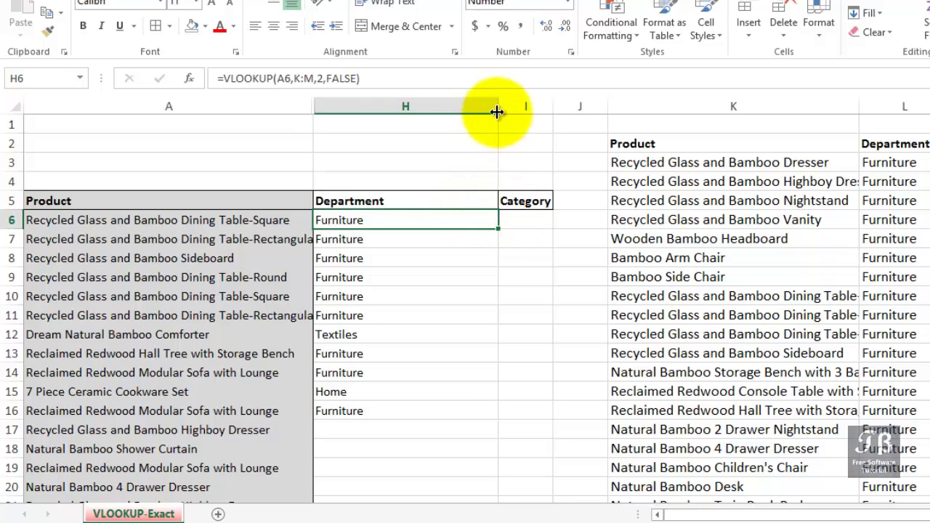
pyautogui.moveTo(498, 107); pyautogui.dragTo(578, 103)
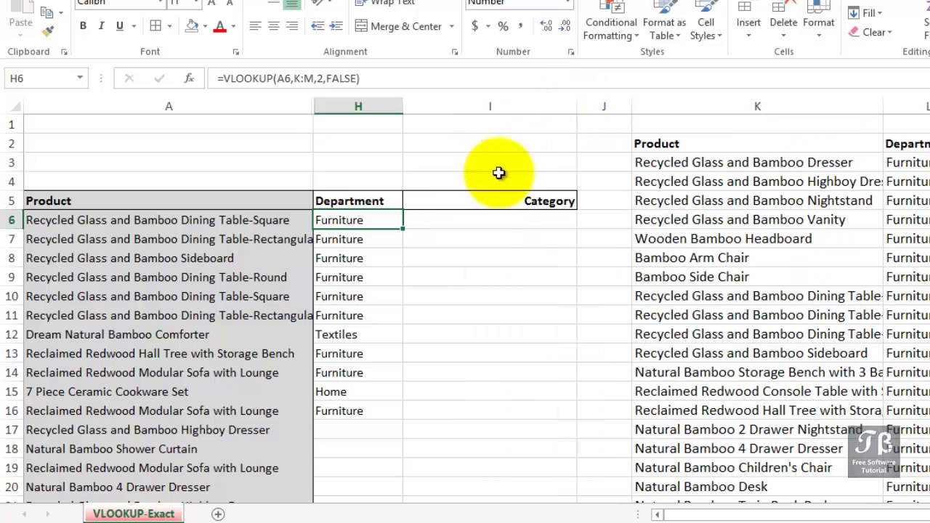
pyautogui.click(477, 219)
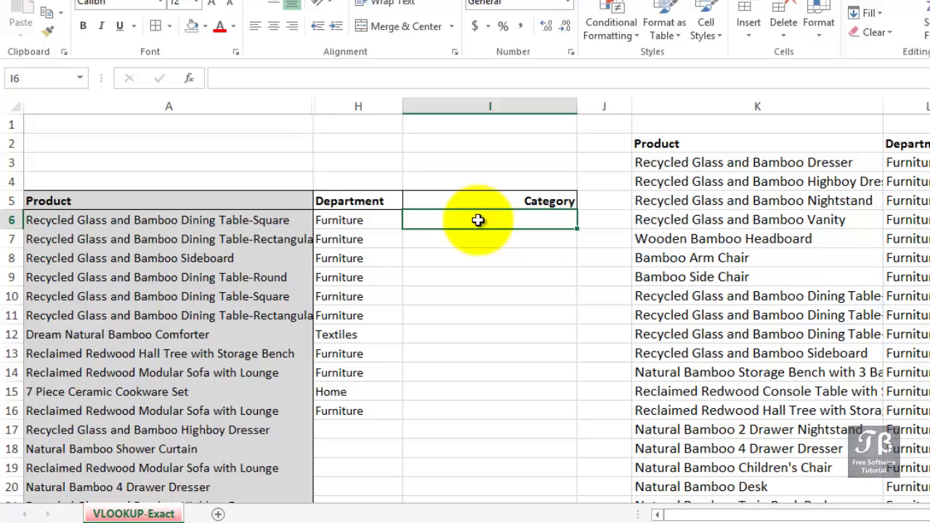
# Step: Enter =VLOOKUP(A6,K:M,3,FALSE) in I6 to look up the product's category
pyautogui.write('=vlo')
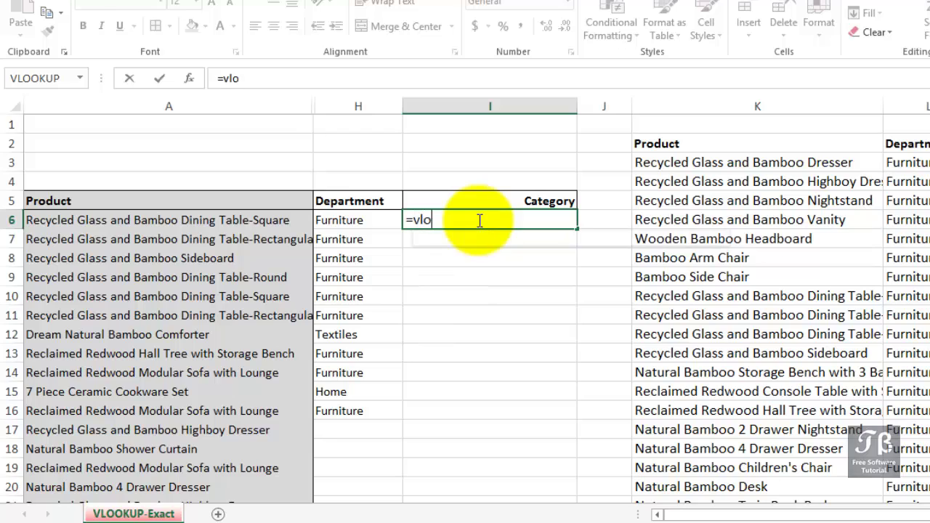
pyautogui.press('Tab')
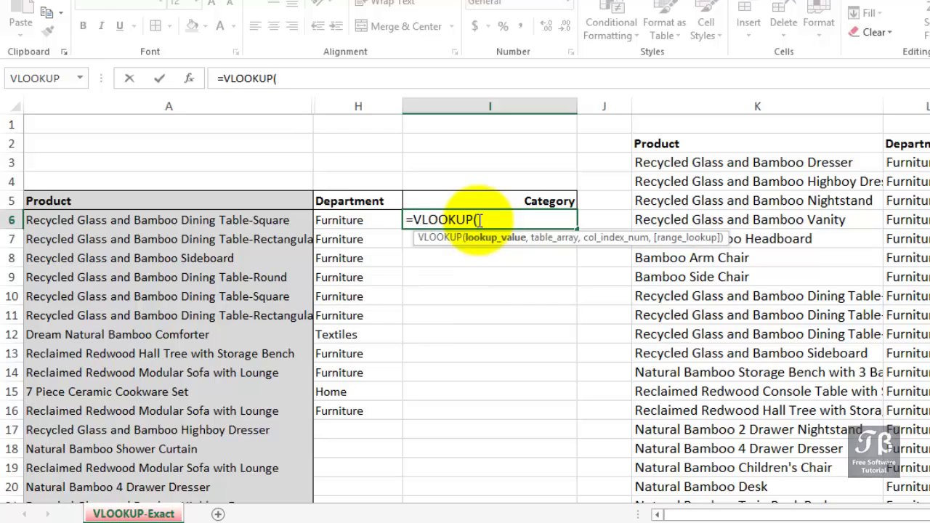
pyautogui.click(282, 221)
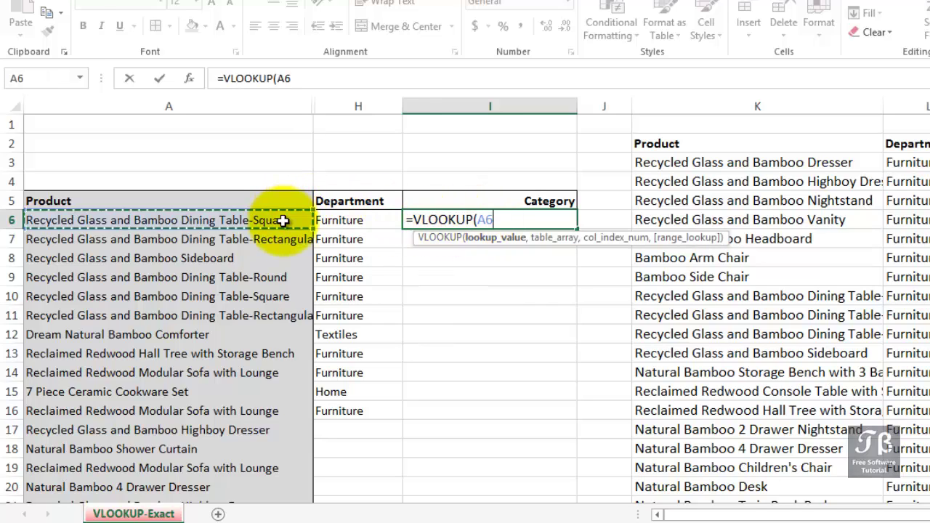
pyautogui.write(',')
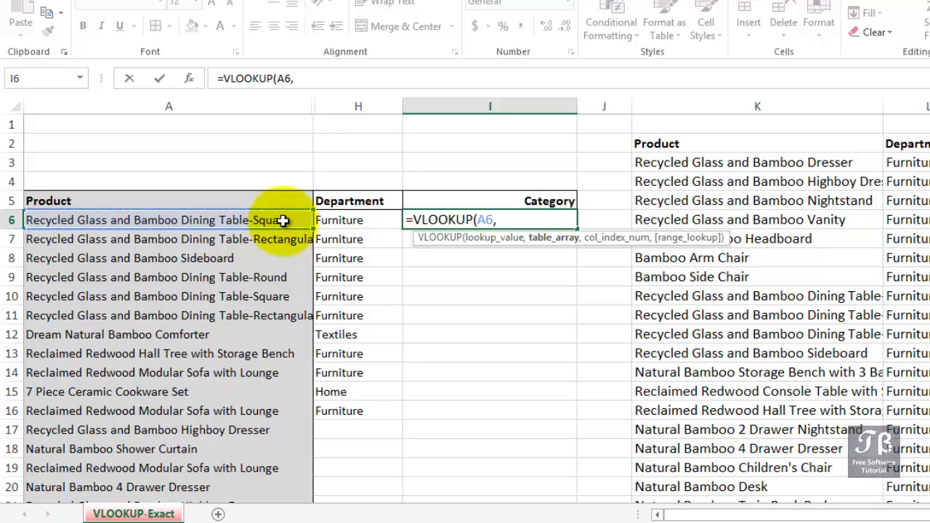
pyautogui.click(752, 104)
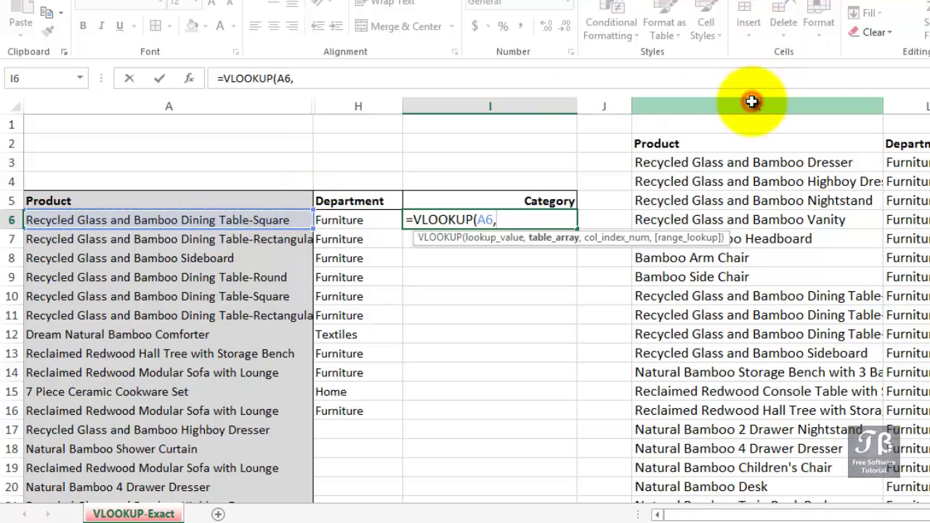
pyautogui.moveTo(752, 102); pyautogui.dragTo(929, 106)
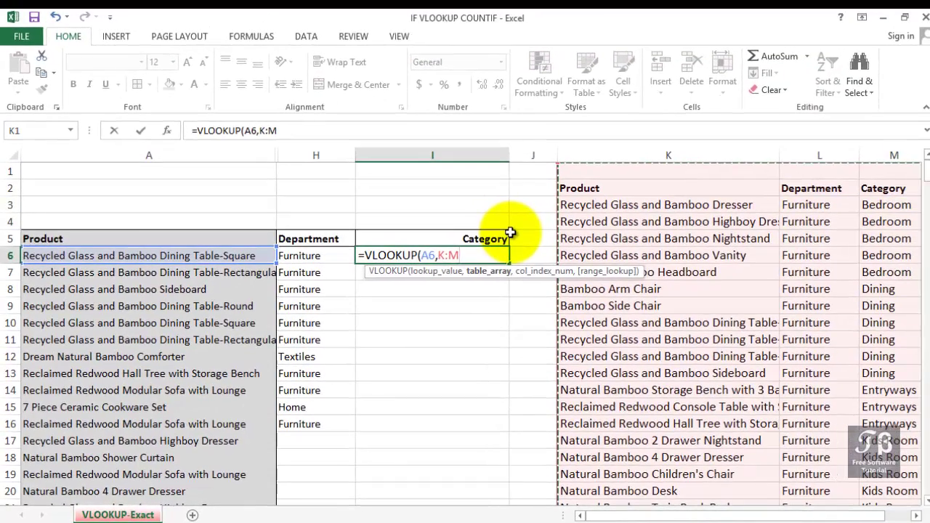
pyautogui.write(',')
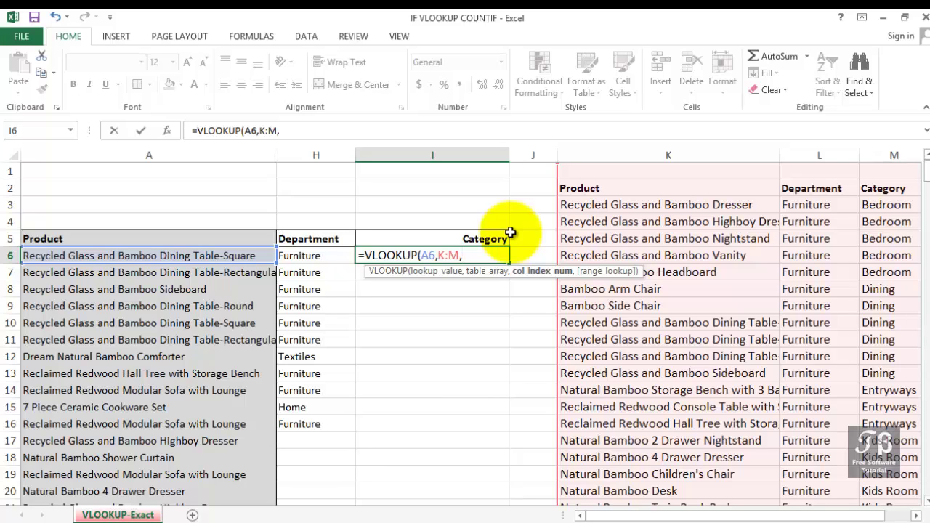
pyautogui.write('3,')
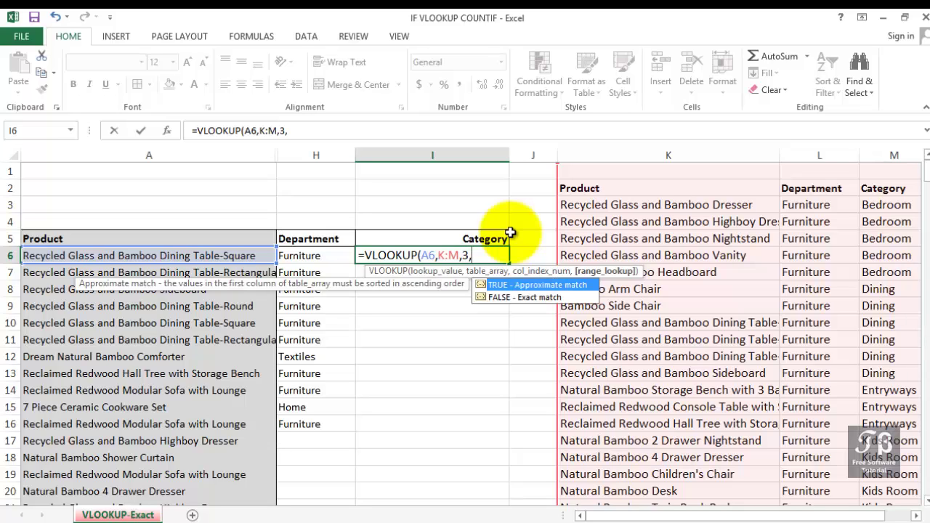
pyautogui.press('Down')
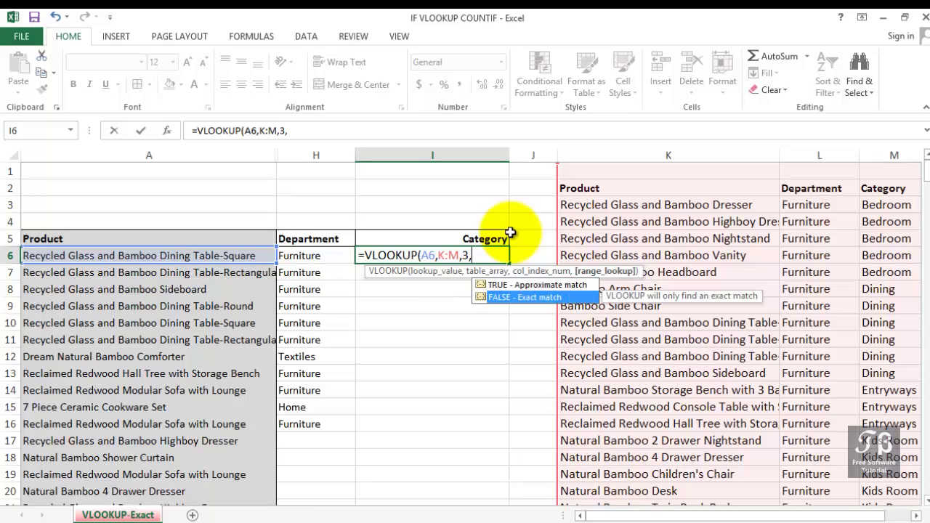
pyautogui.press('Tab')
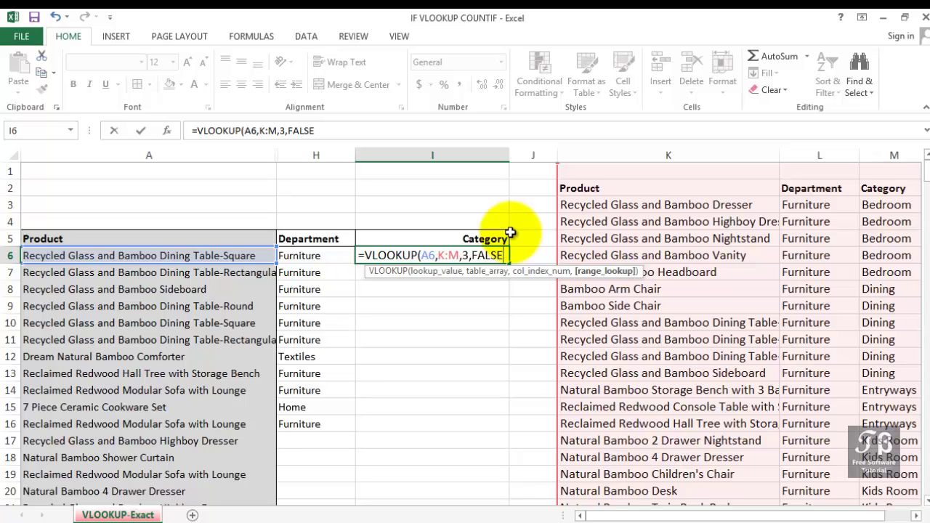
# Step: Commit the I6 category formula, copy it down to I16, and check the results
pyautogui.press('Return')
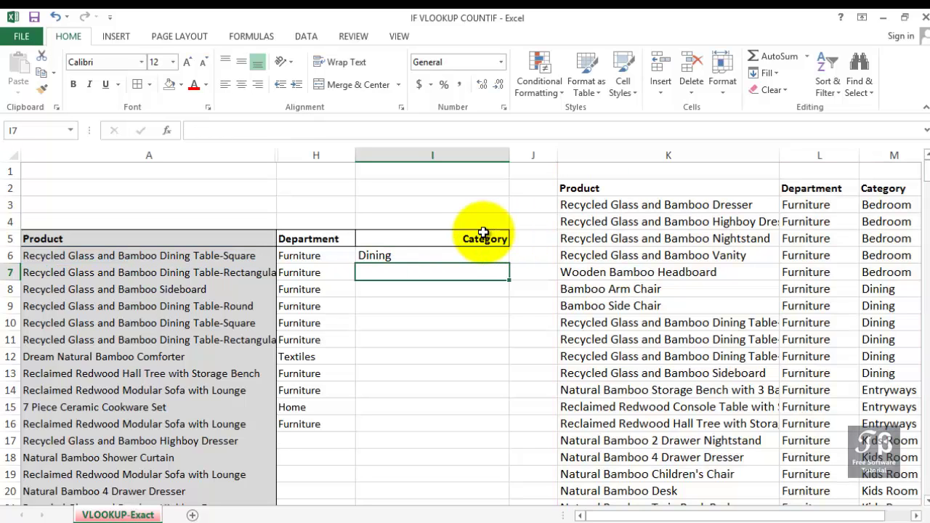
pyautogui.click(471, 254)
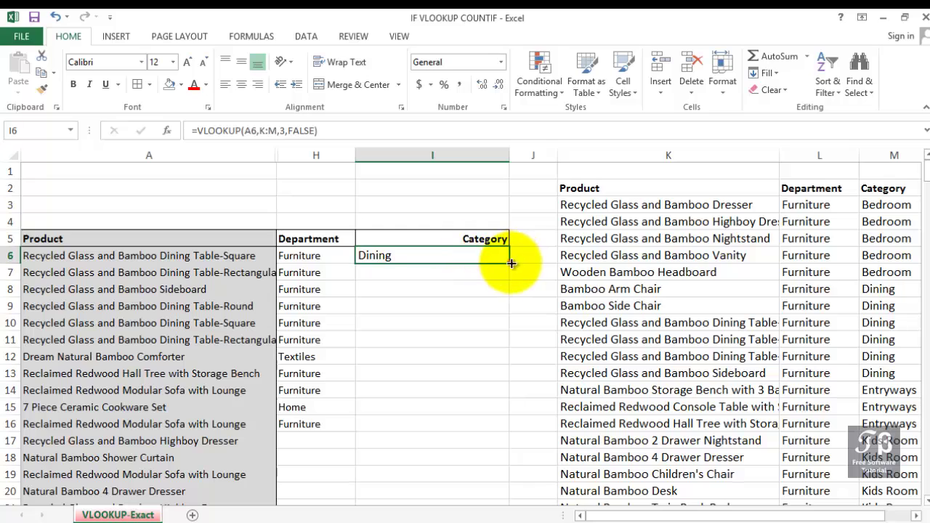
pyautogui.moveTo(510, 262); pyautogui.dragTo(481, 425)
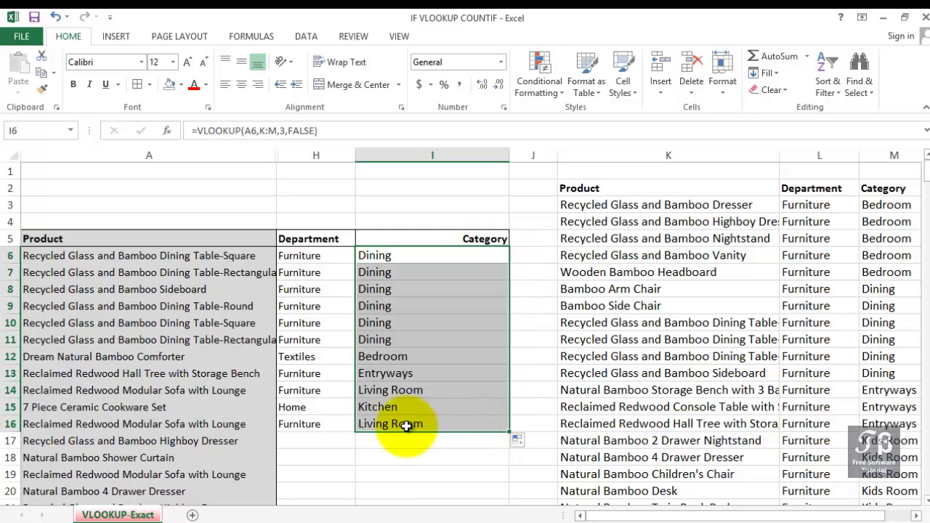
pyautogui.click(307, 408)
pyautogui.click(367, 409)
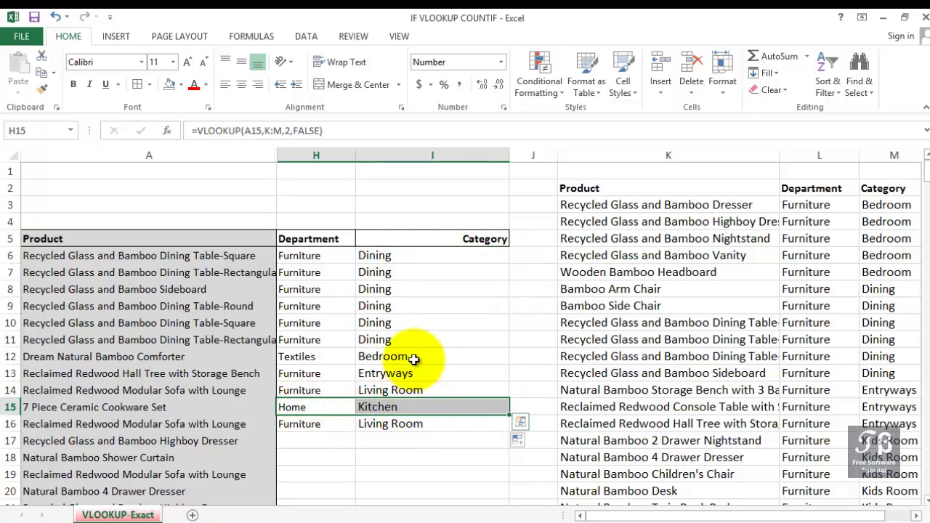
pyautogui.moveTo(414, 357); pyautogui.dragTo(306, 359)
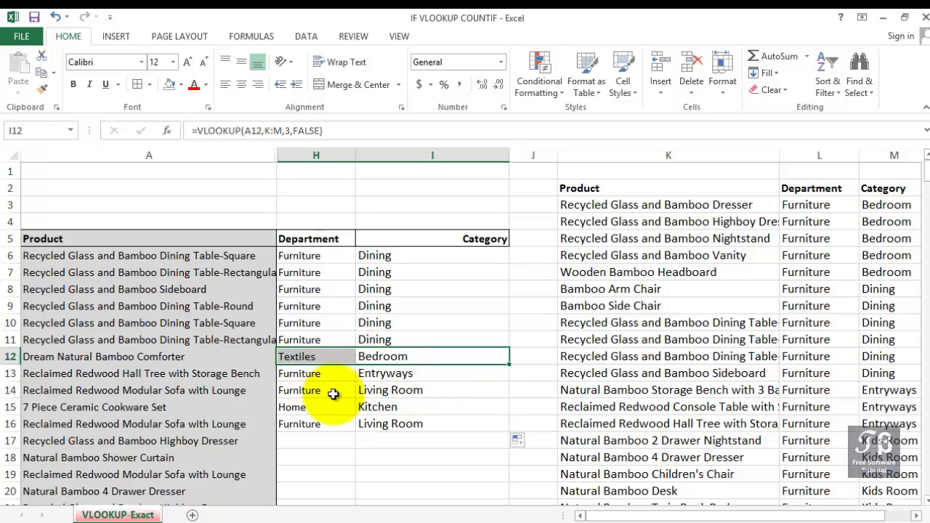
# Step: Auto-fill the H16 and I16 formulas down to the end of the product list and scroll to verify
pyautogui.click(331, 423)
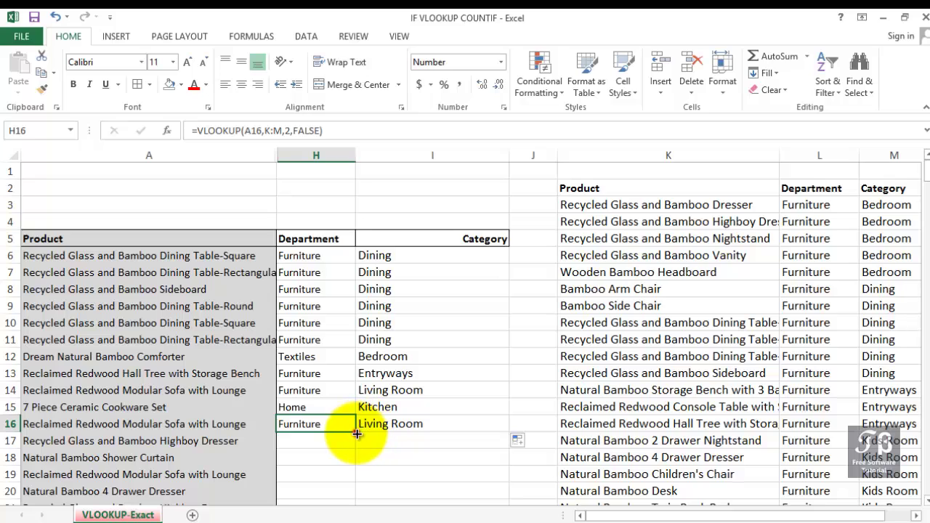
pyautogui.doubleClick(356, 431)
pyautogui.click(405, 423)
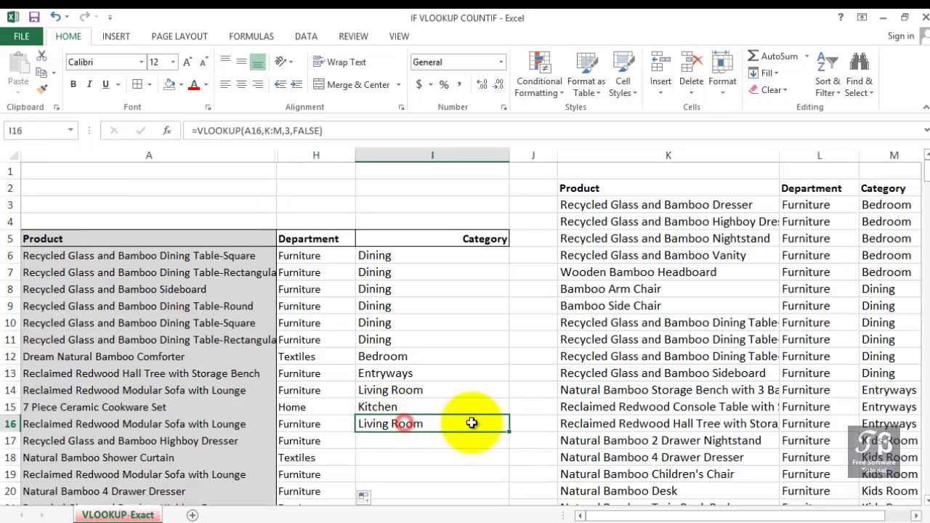
pyautogui.doubleClick(510, 431)
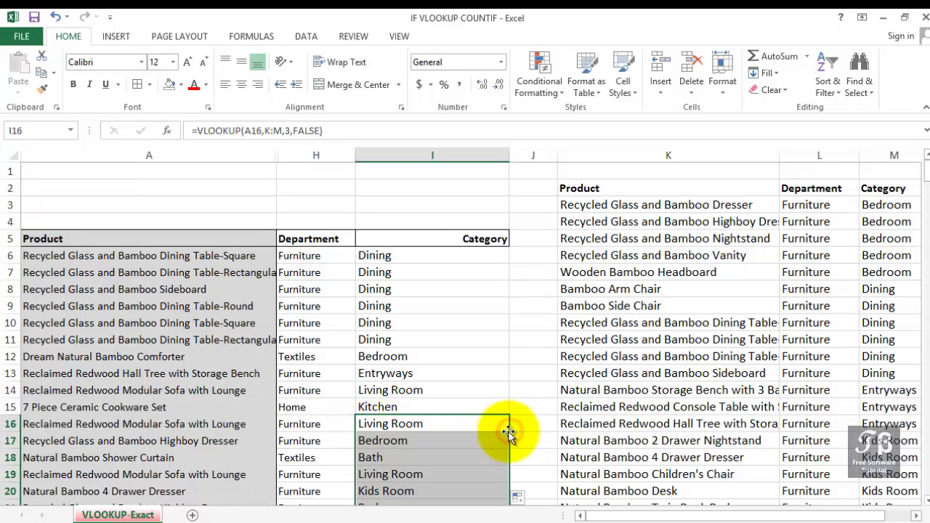
pyautogui.scroll(-6, 505, 432)
pyautogui.scroll(-20, 505, 432)
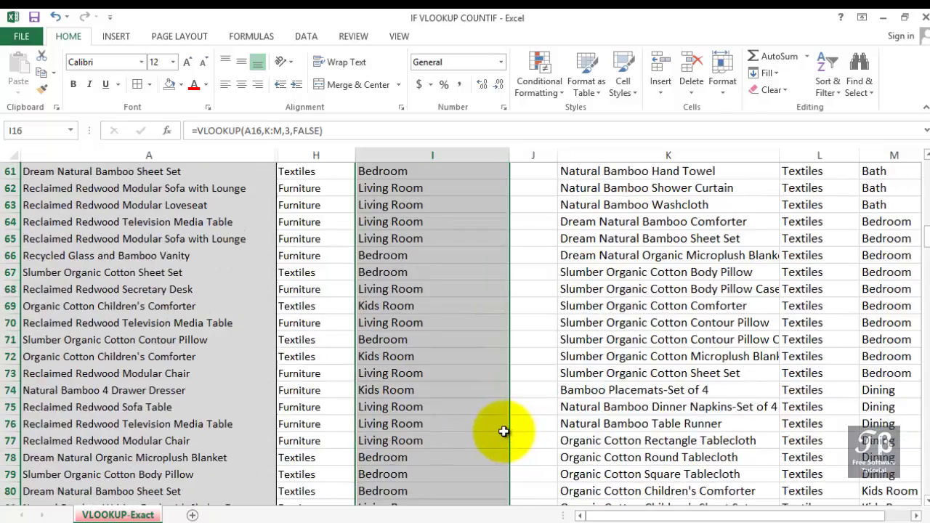
pyautogui.scroll(-20, 426, 434)
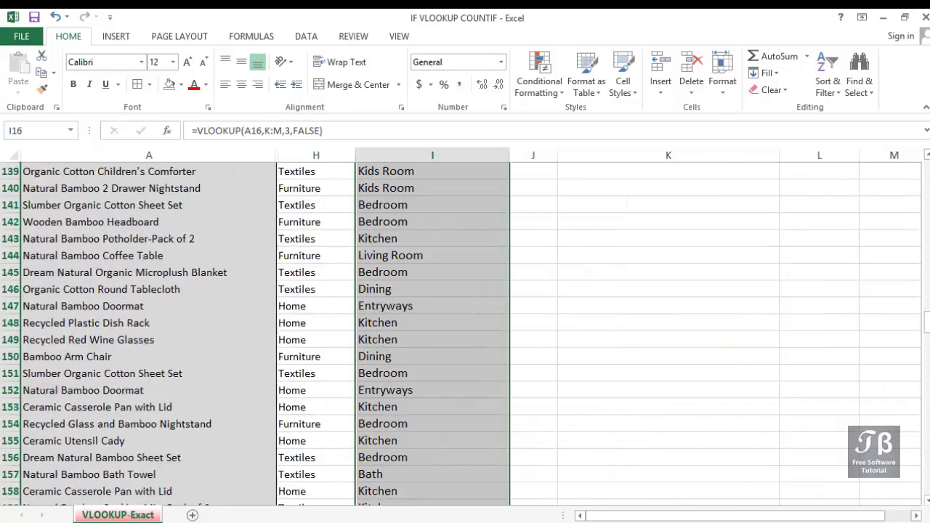
pyautogui.scroll(-6, 177, 363)
pyautogui.scroll(20, 322, 348)
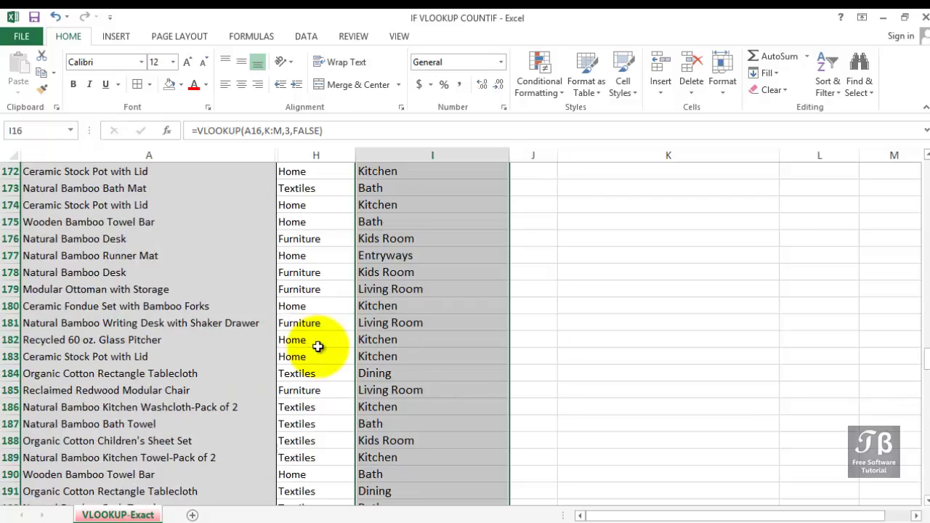
pyautogui.scroll(20, 309, 347)
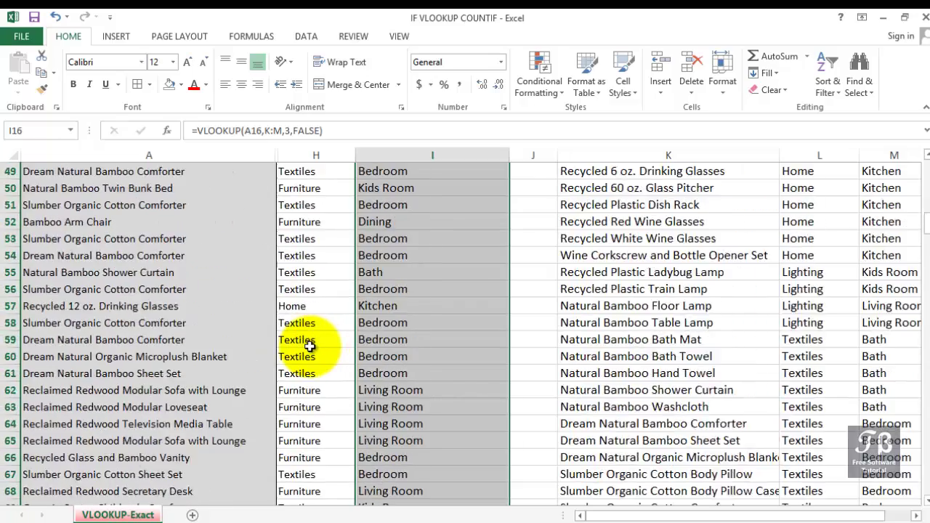